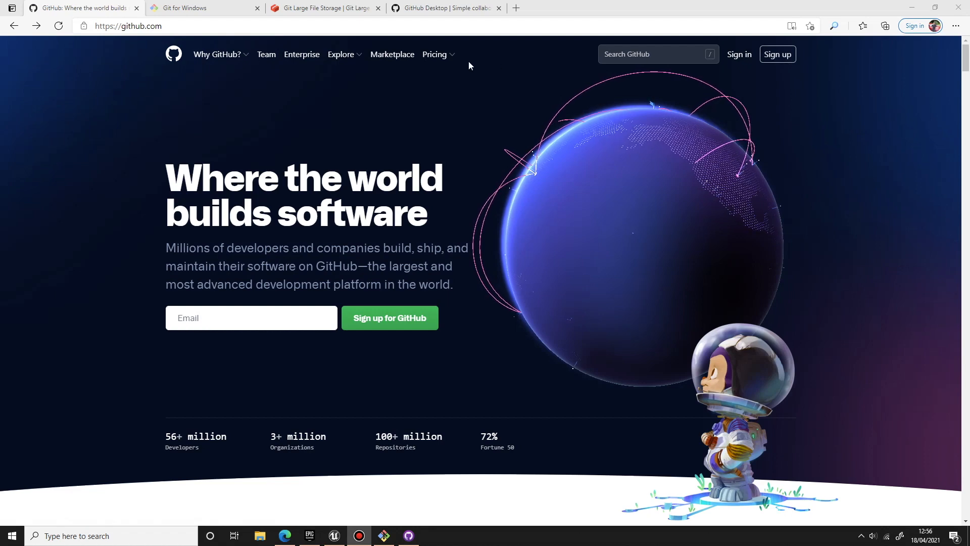
# - View GitHub's pricing plans and return to the GitHub home page
pyautogui.moveTo(439, 55)
pyautogui.click(431, 84)
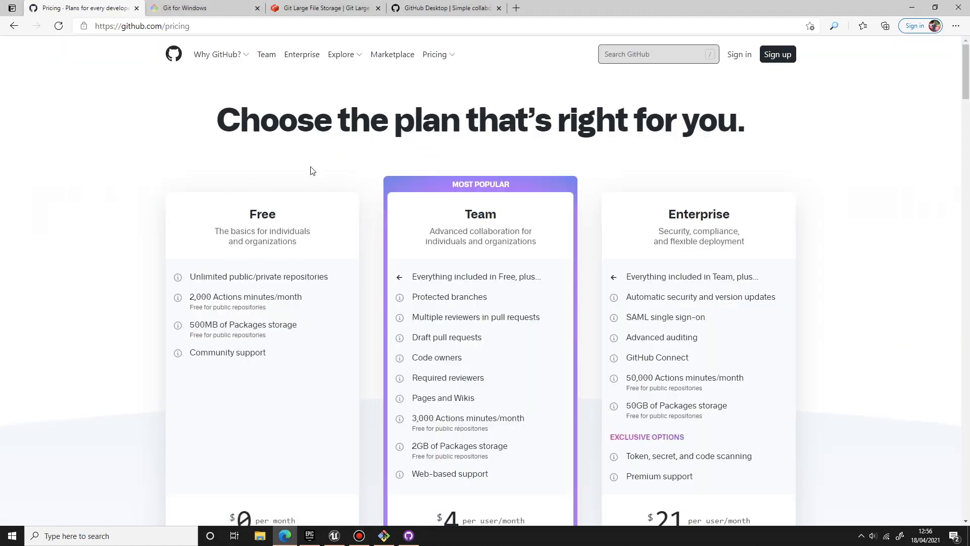
pyautogui.click(174, 60)
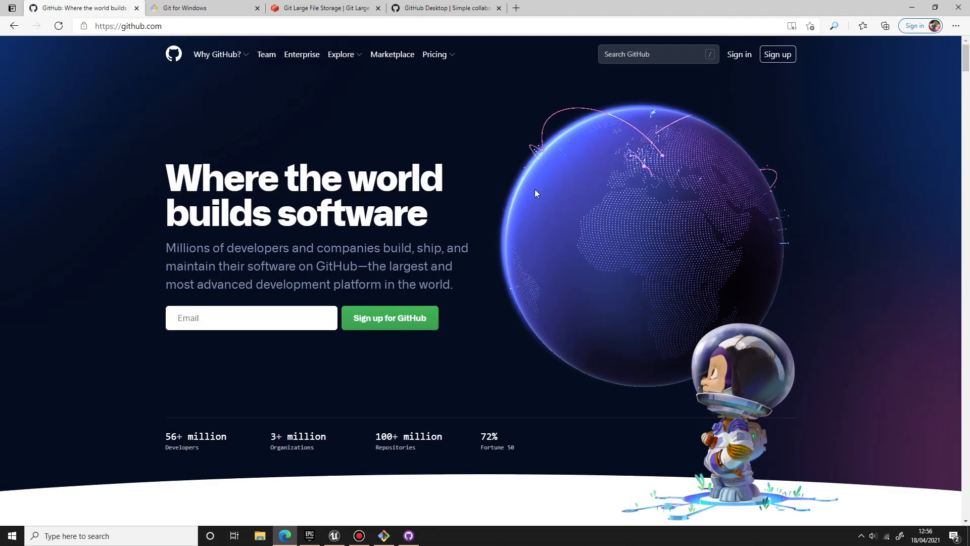
# - View the Git for Windows download page and bring up the Git Bash terminal window over it
pyautogui.click(202, 8)
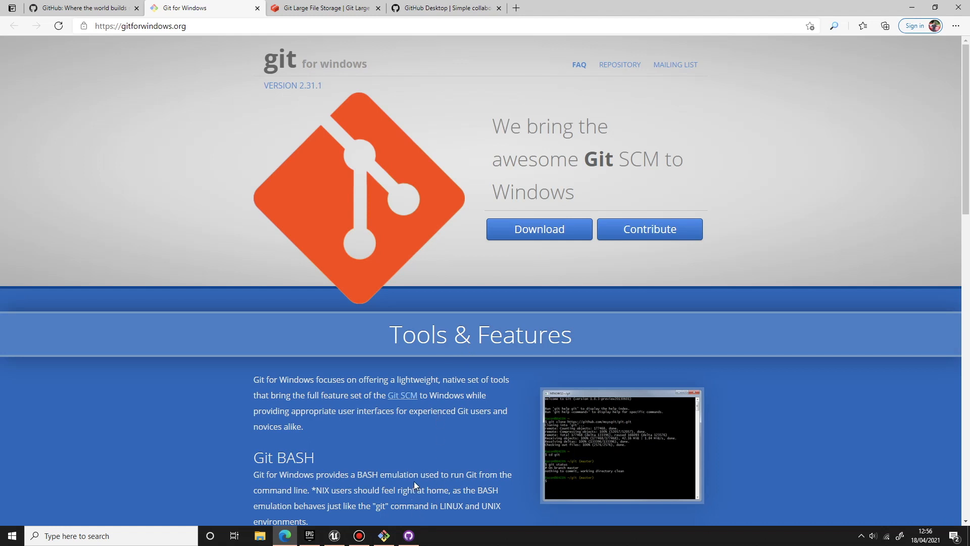
pyautogui.click(384, 536)
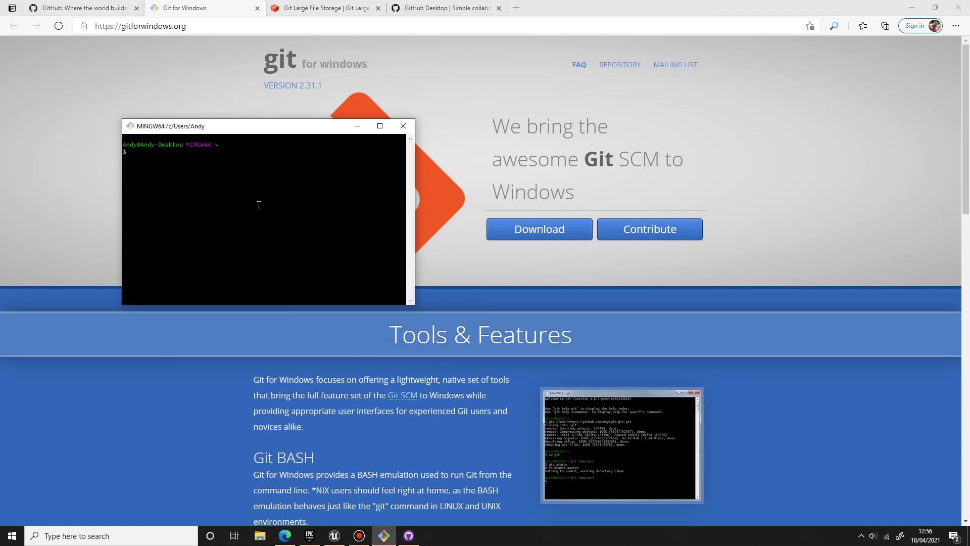
pyautogui.moveTo(227, 133); pyautogui.dragTo(245, 178)
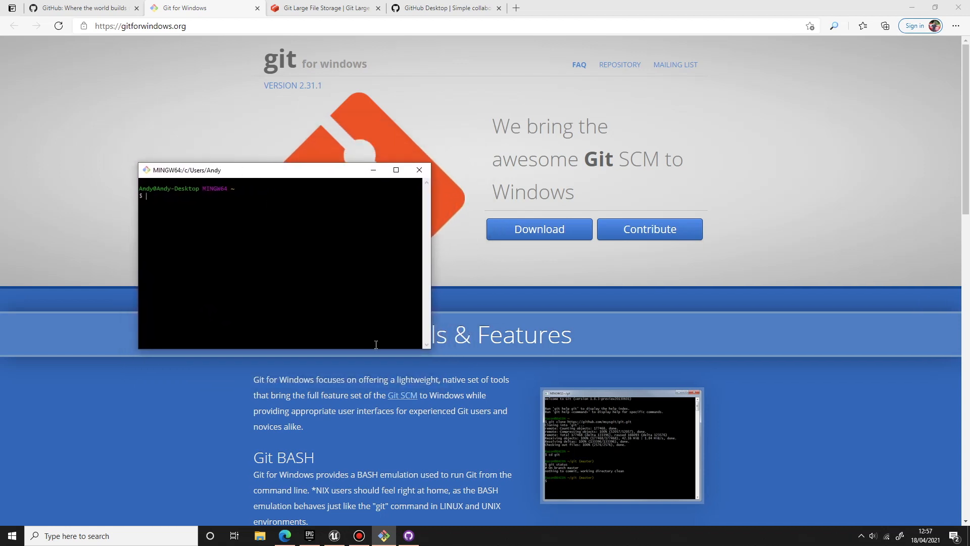
# - View the Git Large File Storage and GitHub Desktop download pages, and briefly show the GitHub Desktop app before minimizing it
pyautogui.click(316, 8)
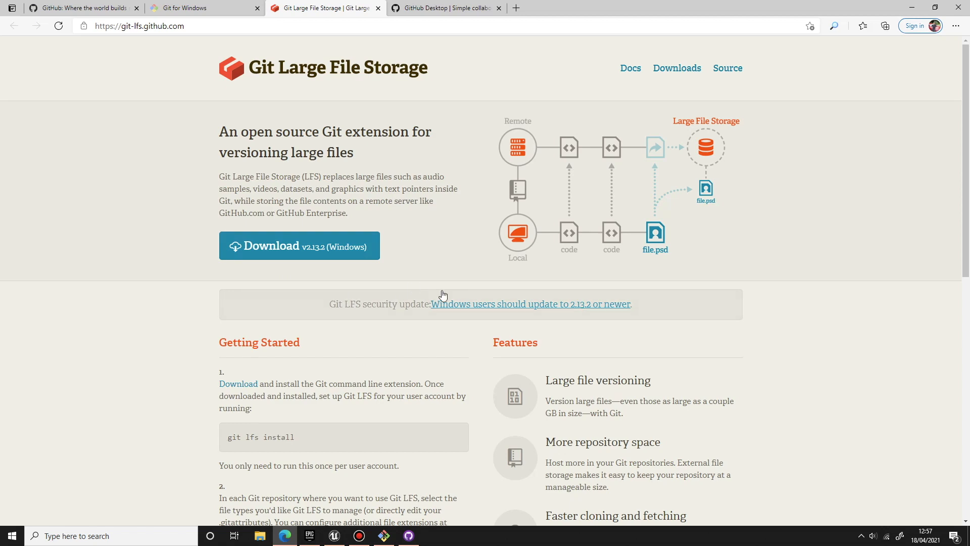
pyautogui.click(432, 14)
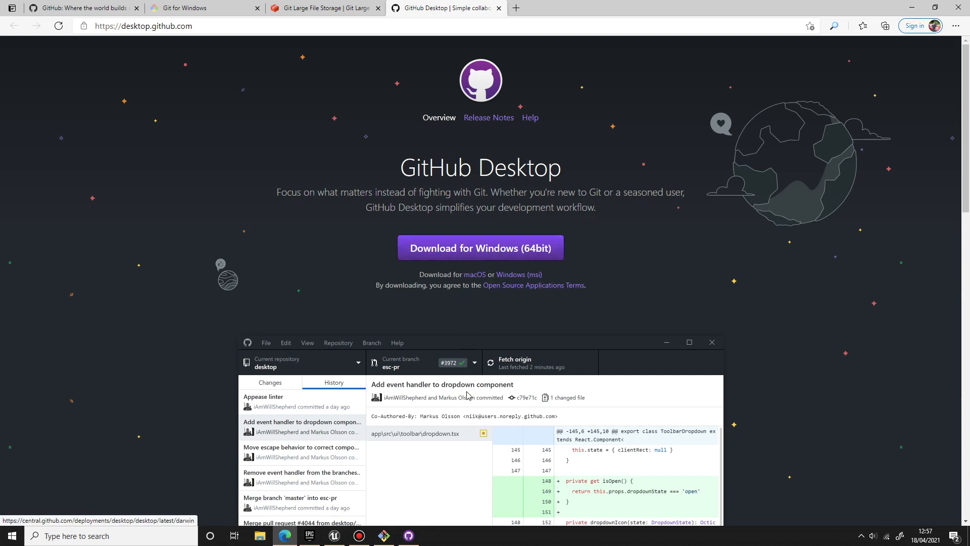
pyautogui.click(417, 538)
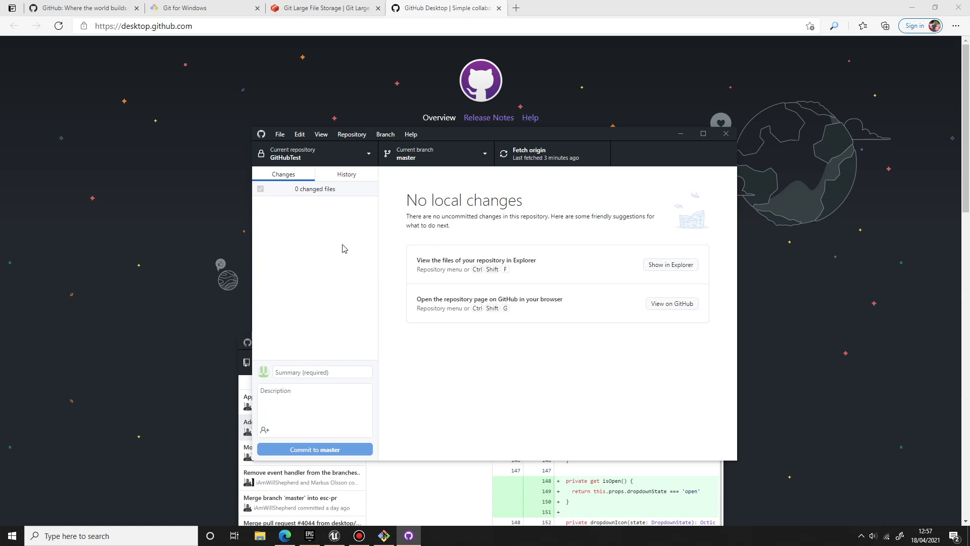
pyautogui.click(681, 135)
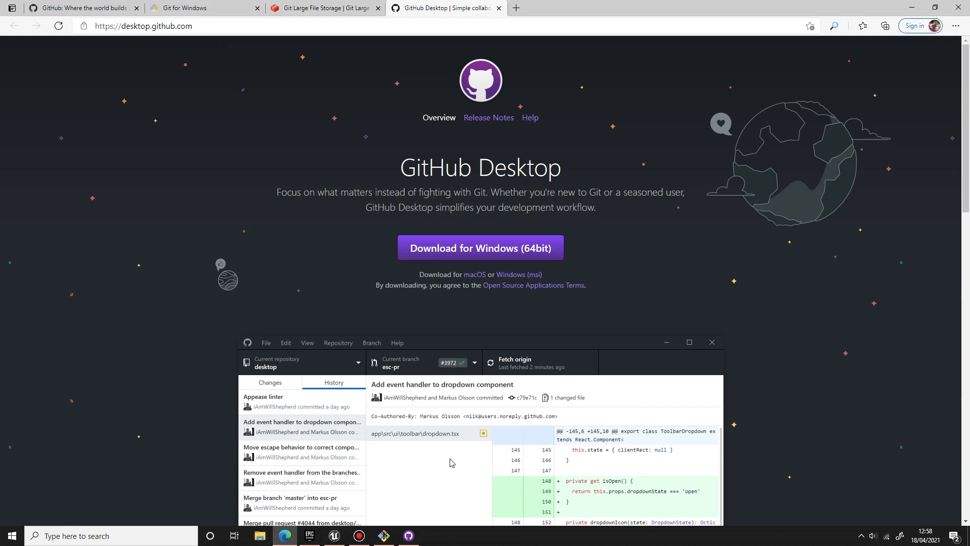
# - Switch to Unreal Editor and playtest the third-person level by running and jumping with the character, ending with play stopped
pyautogui.click(337, 537)
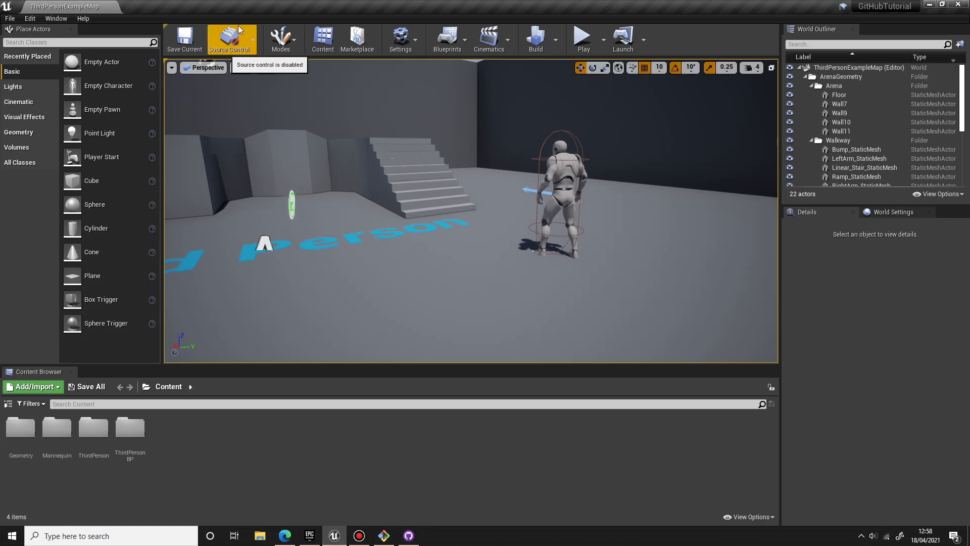
pyautogui.moveTo(356, 182); pyautogui.dragTo(479, 290, button='right')
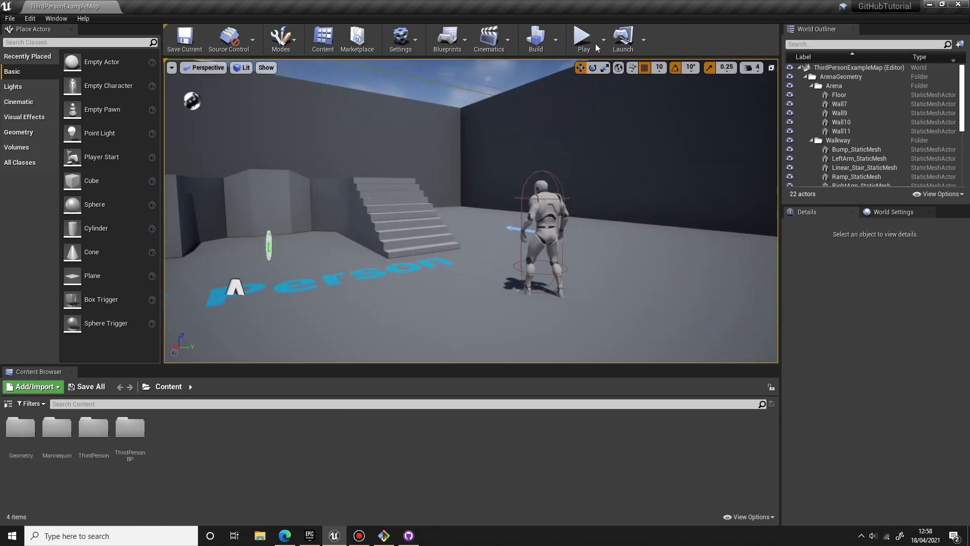
pyautogui.hotkey('alt', 'p')
pyautogui.press('w')
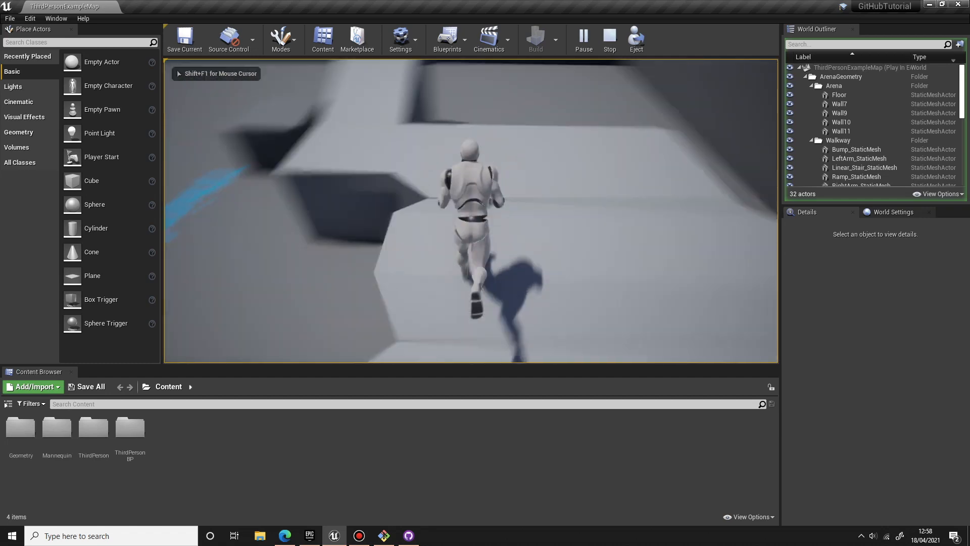
pyautogui.press('space')
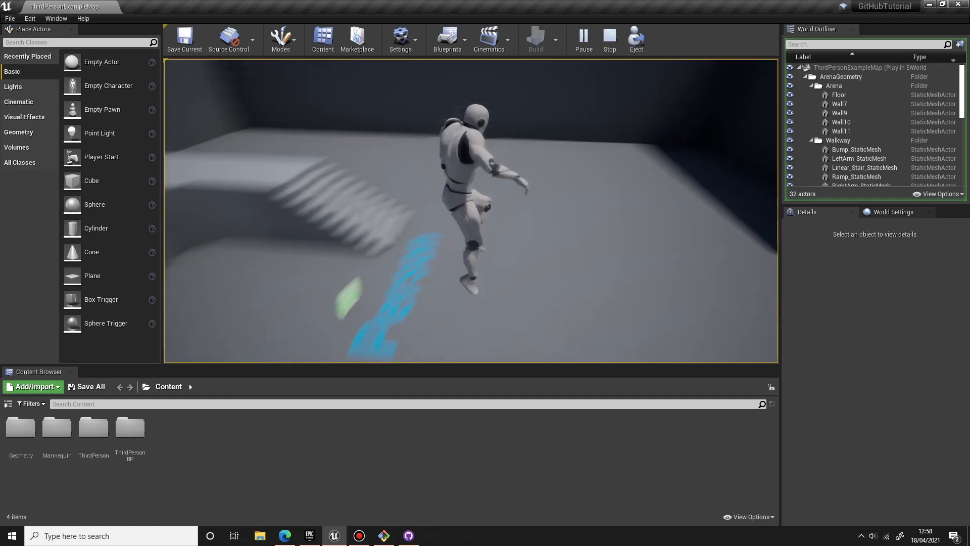
pyautogui.press('w')
pyautogui.press('d')
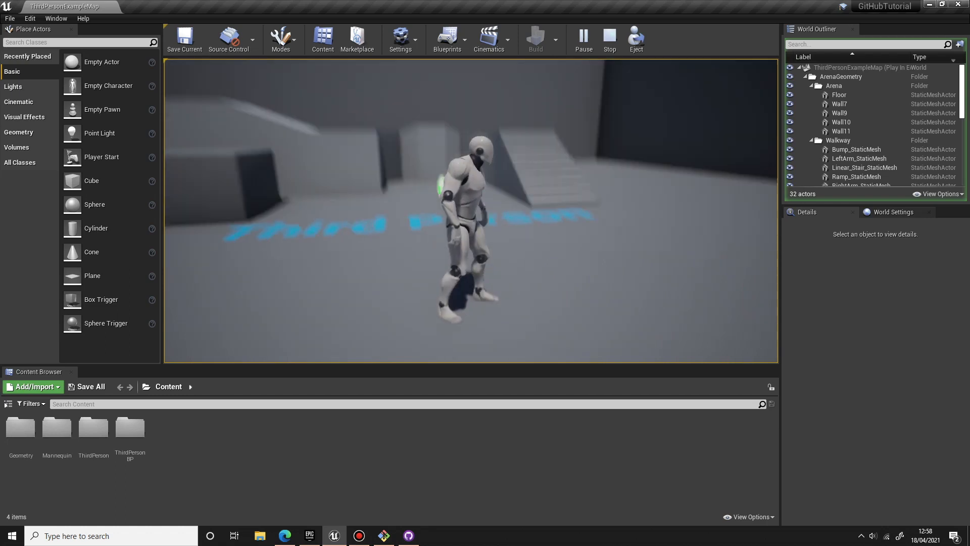
pyautogui.press('Escape')
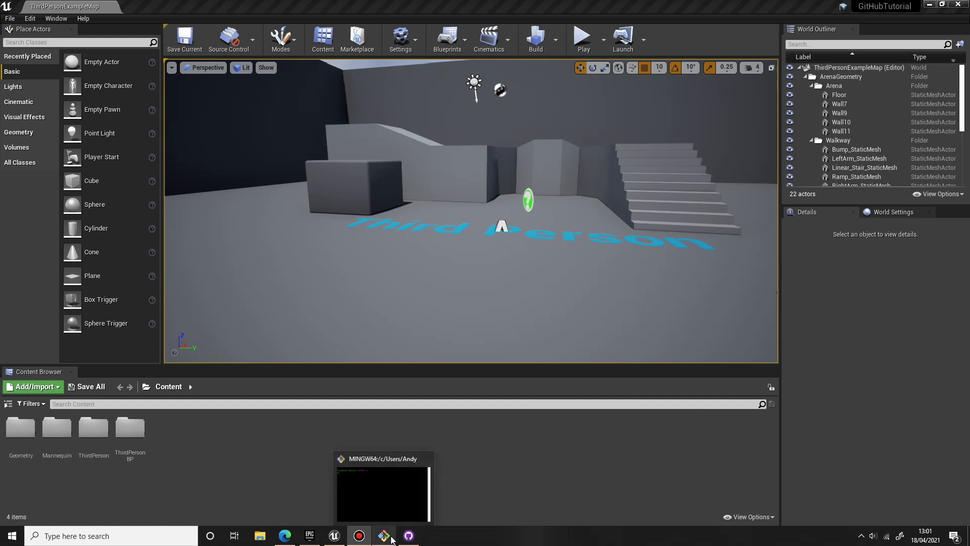
# - Start connecting the project to source control and choose Git (beta version) as the provider
pyautogui.click(248, 40)
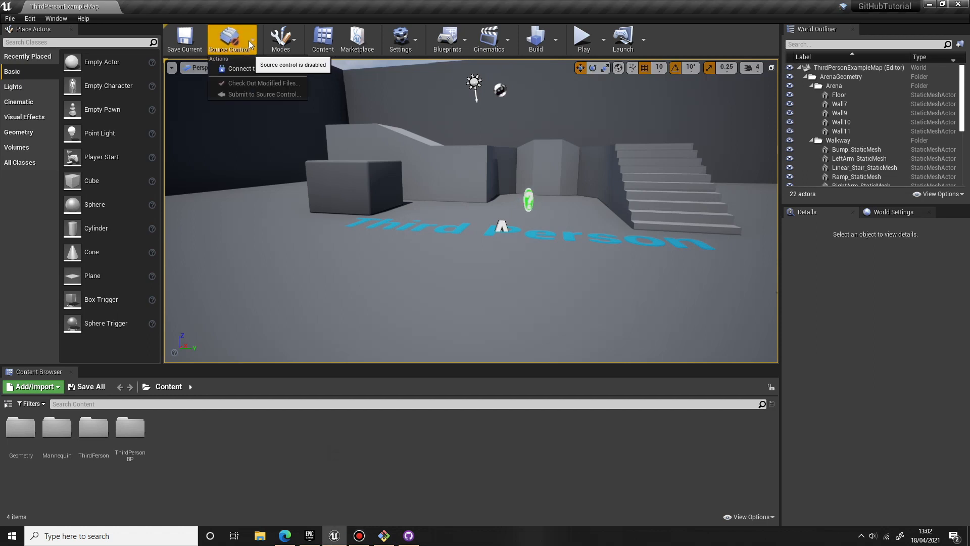
pyautogui.click(246, 68)
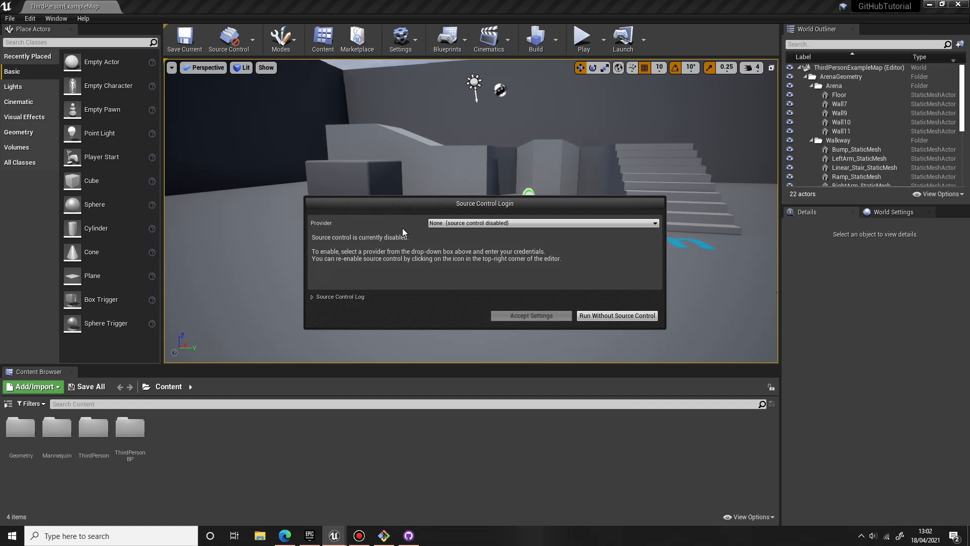
pyautogui.click(437, 223)
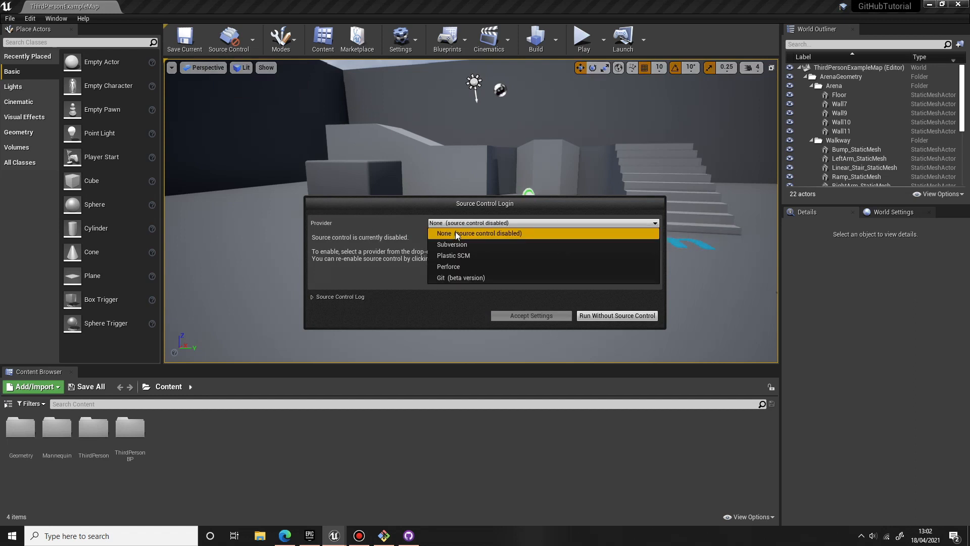
pyautogui.click(438, 279)
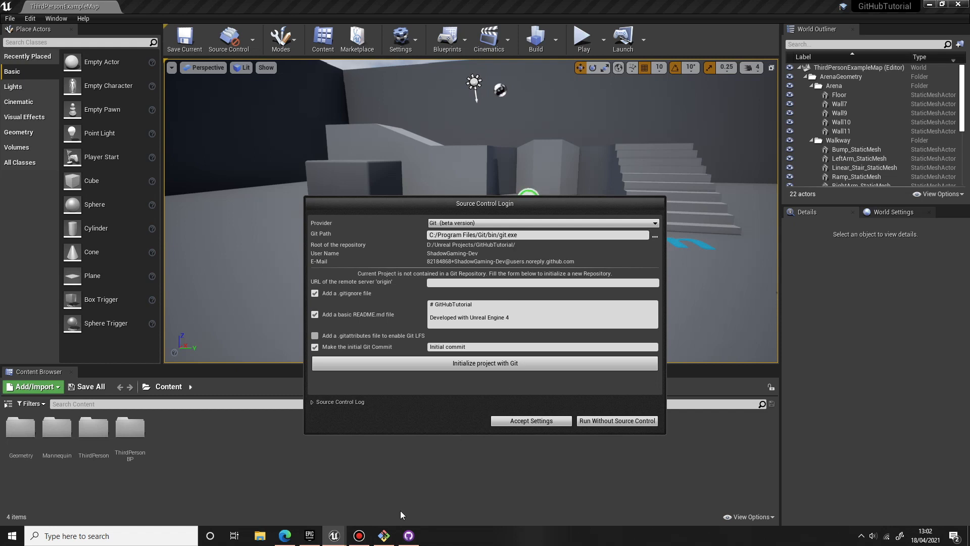
pyautogui.moveTo(392, 538)
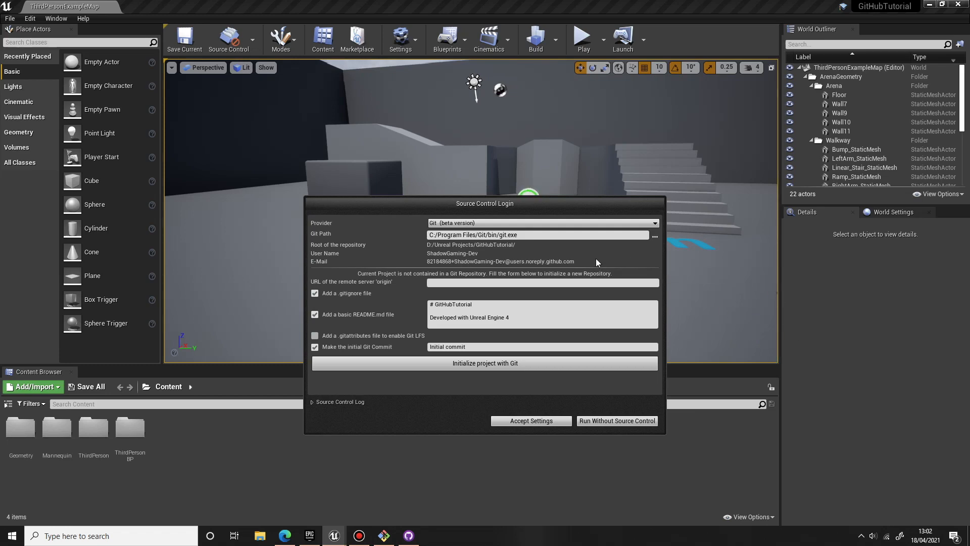
pyautogui.click(655, 236)
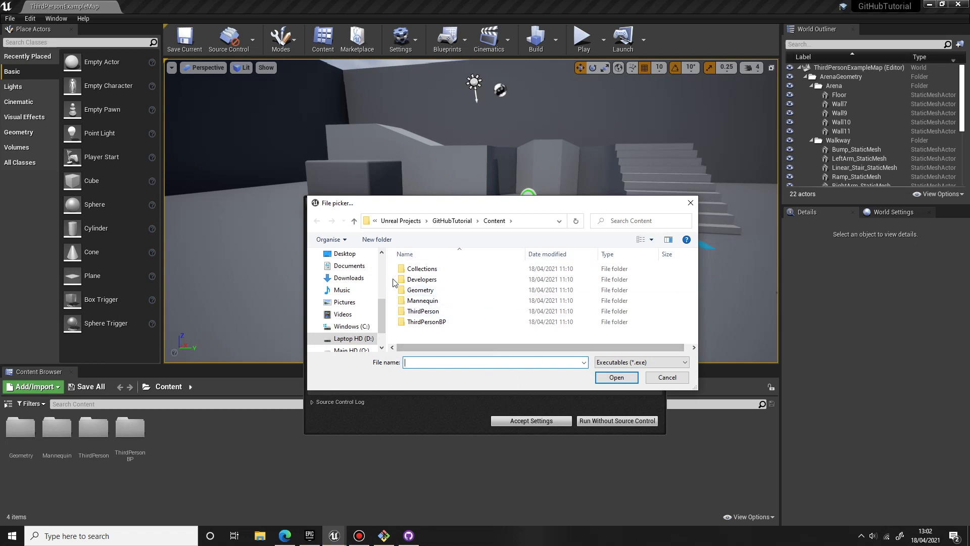
pyautogui.moveTo(513, 204); pyautogui.dragTo(479, 171)
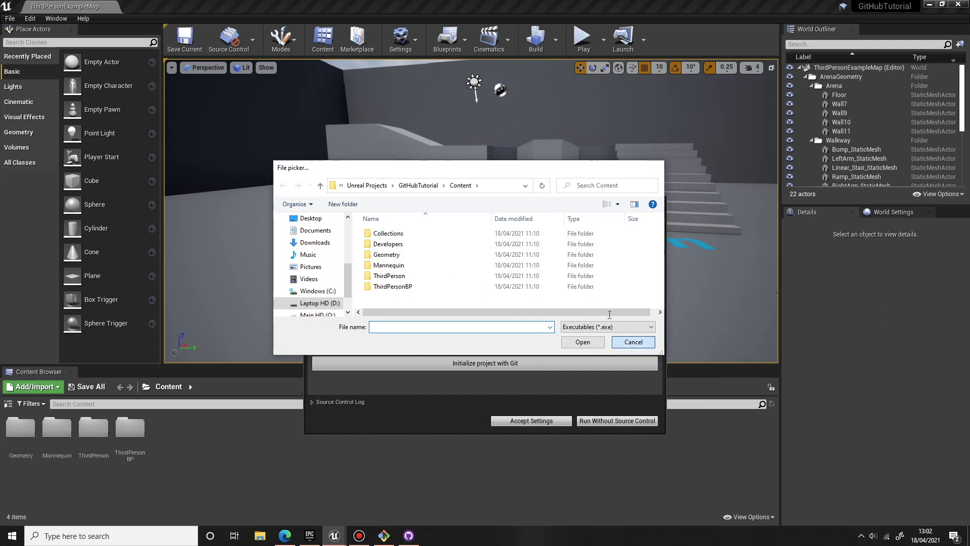
pyautogui.click(616, 343)
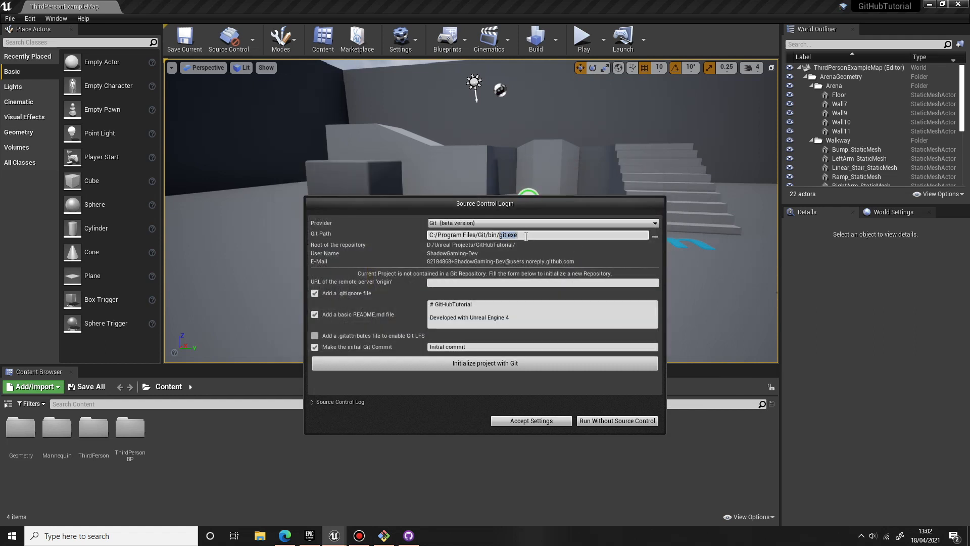
pyautogui.click(524, 246)
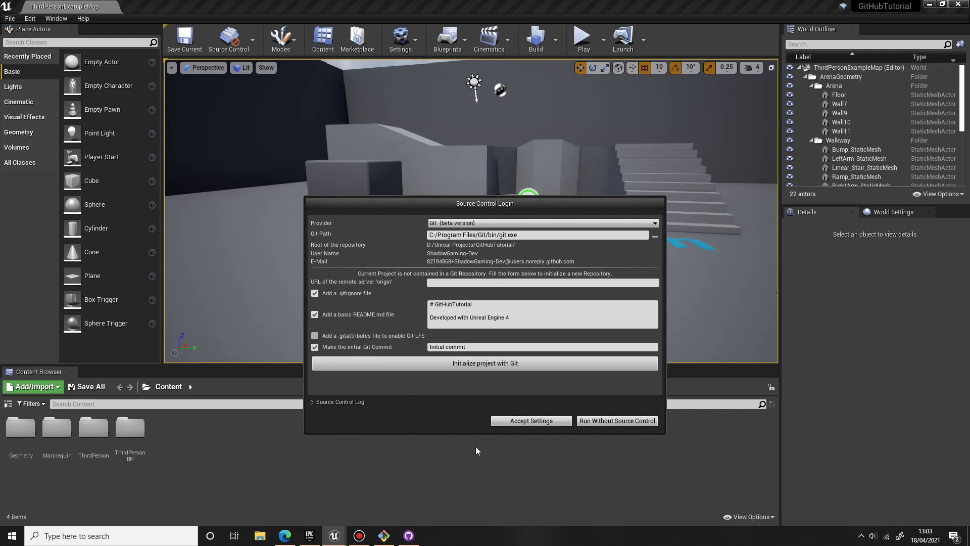
# - Initialize the project with Git, including a .gitignore, a README.md and an initial commit, and accept the source control settings
pyautogui.click(481, 365)
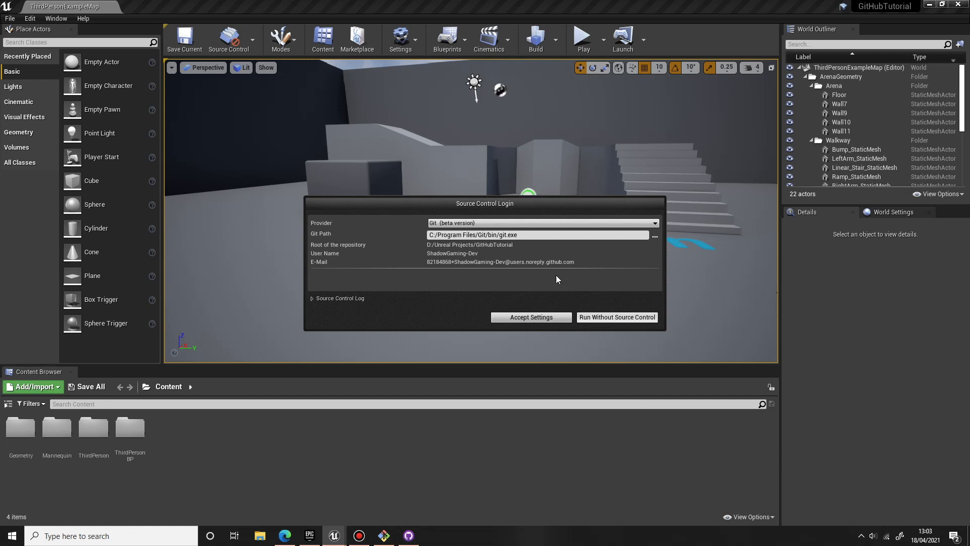
pyautogui.click(522, 319)
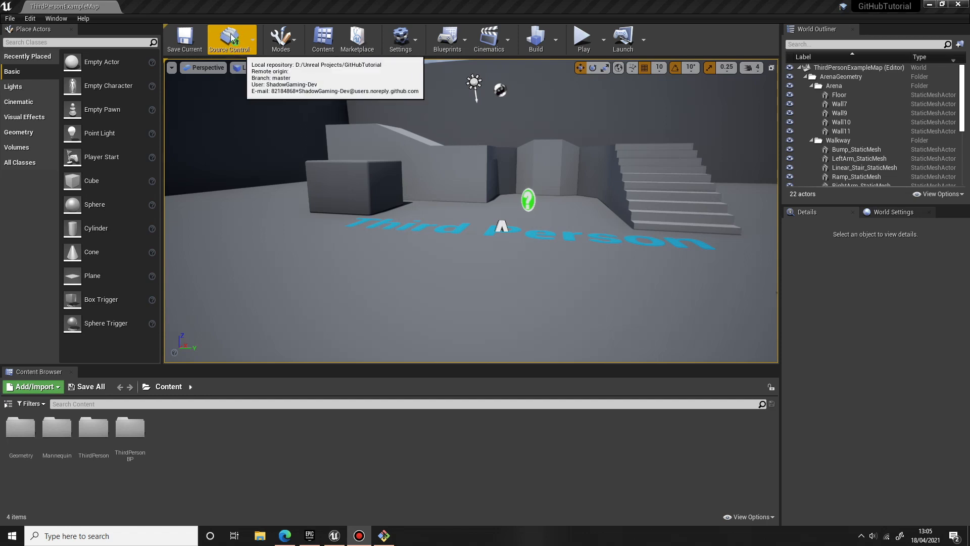
# - Create an Actor Blueprint class named TestActor in the Content folder
pyautogui.rightClick(179, 438)
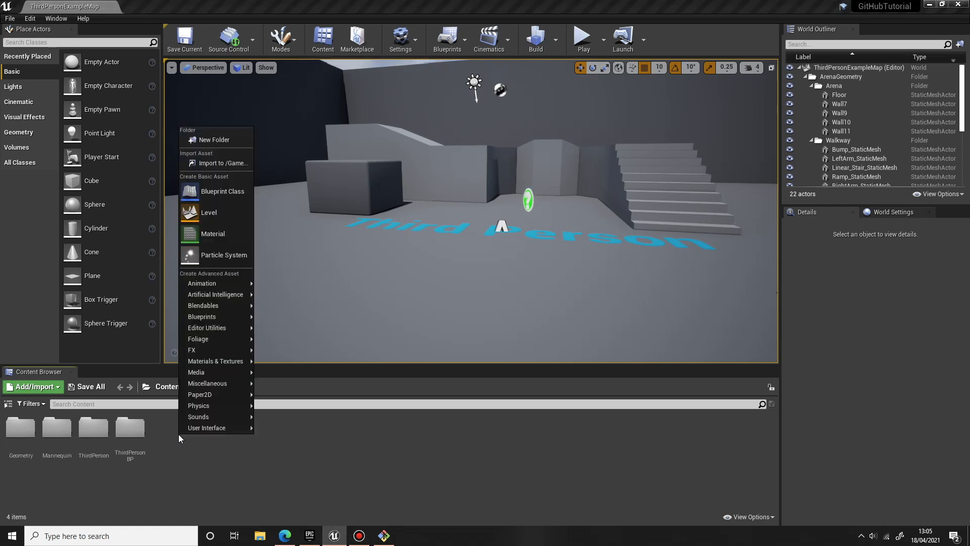
pyautogui.click(211, 192)
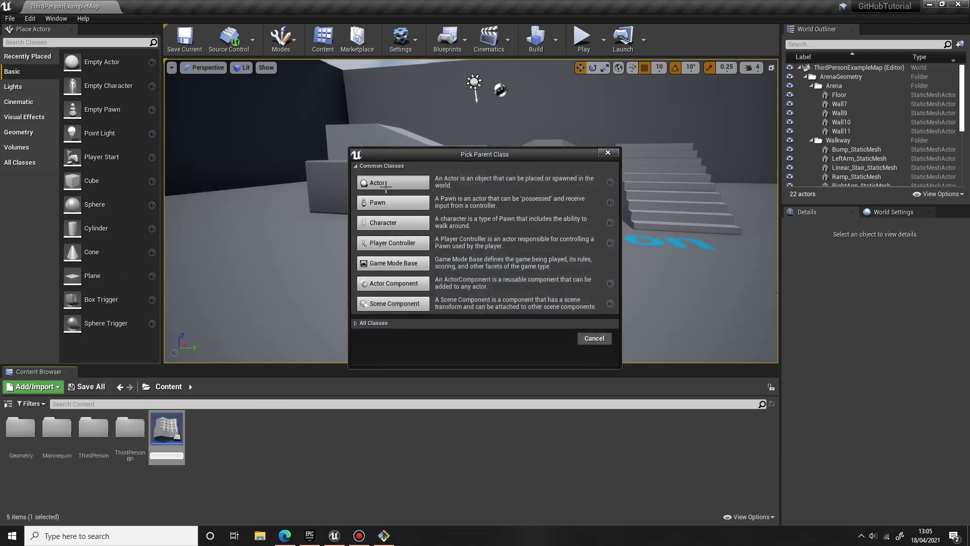
pyautogui.click(386, 186)
pyautogui.write('TestActor')
pyautogui.press('Return')
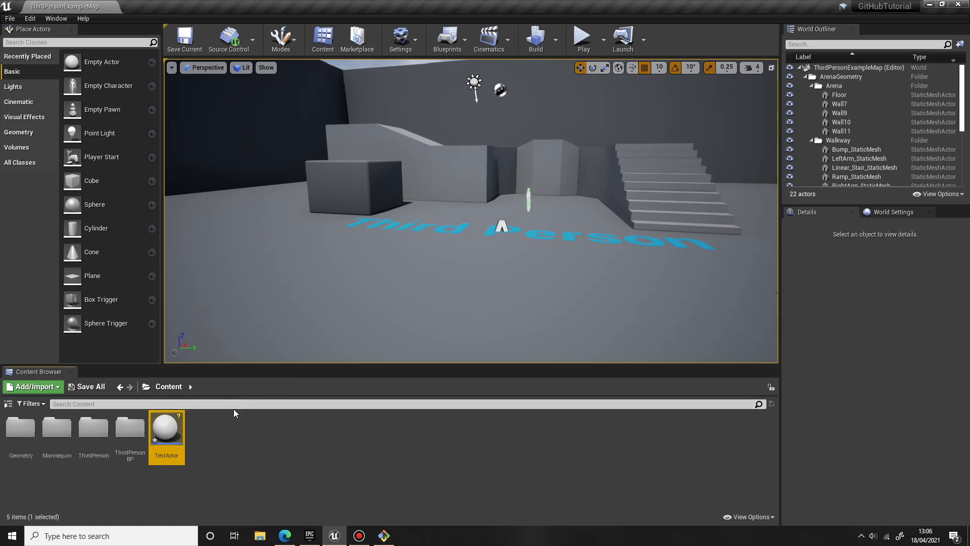
# - Examine the source control options offered for the TestActor asset and leave them without choosing one
pyautogui.rightClick(175, 429)
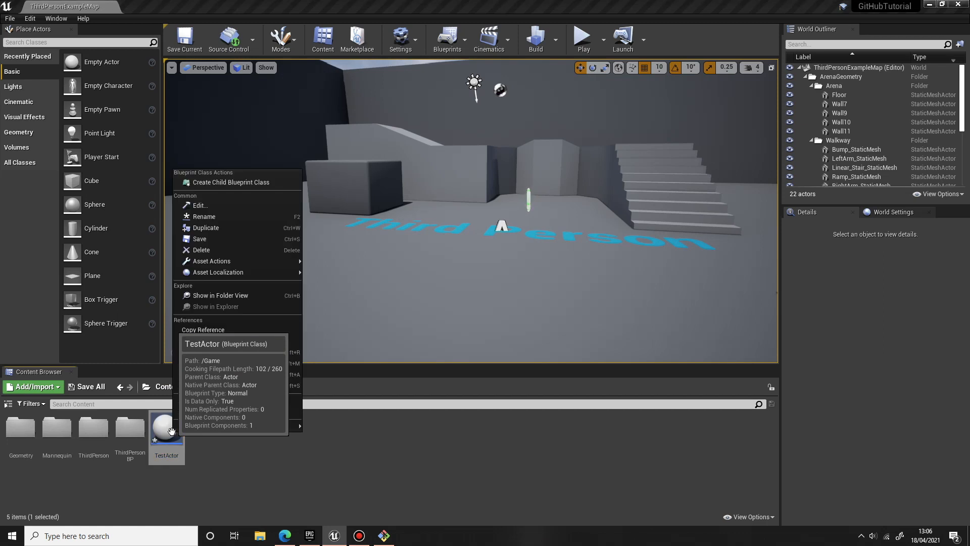
pyautogui.moveTo(269, 428)
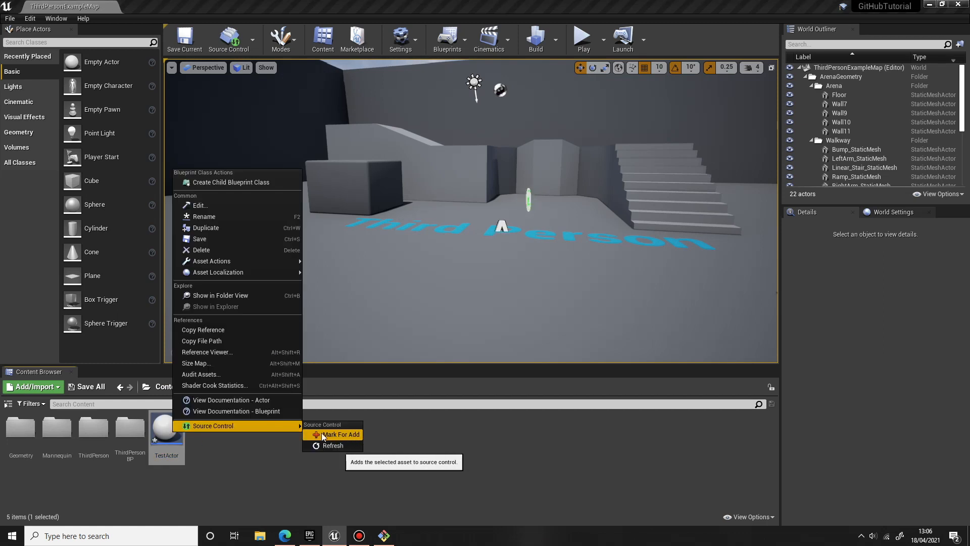
pyautogui.click(220, 456)
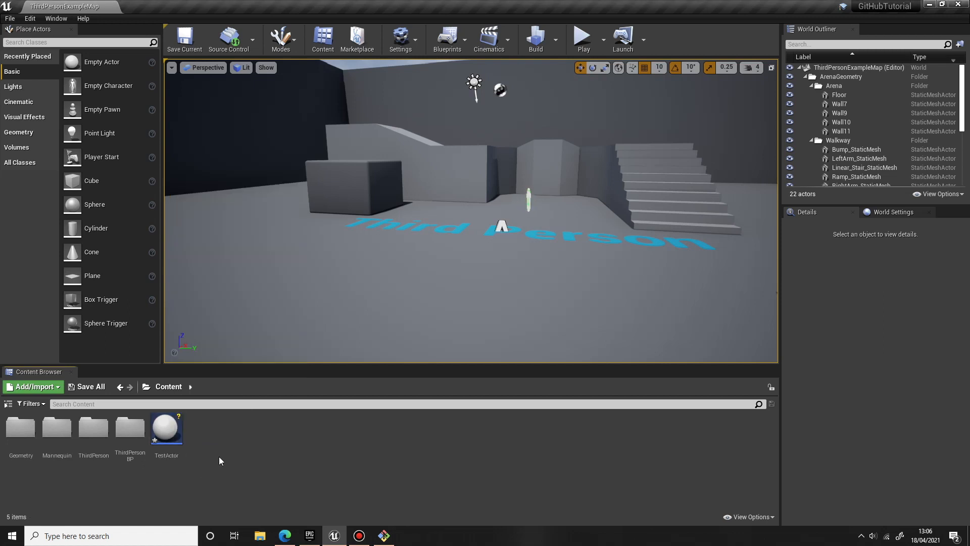
# - Check out the project's modified files through source control and inspect TestActor's status marker
pyautogui.click(254, 47)
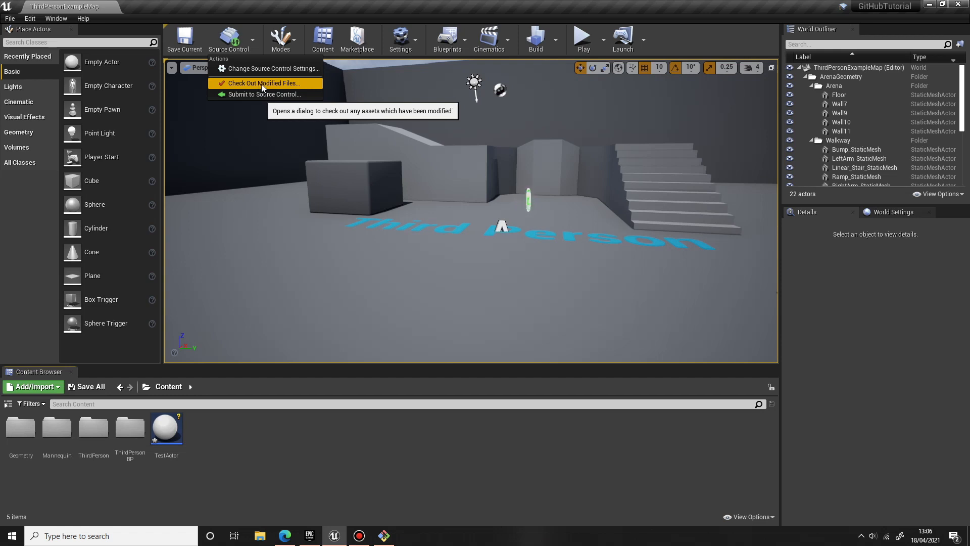
pyautogui.click(262, 85)
pyautogui.moveTo(180, 419)
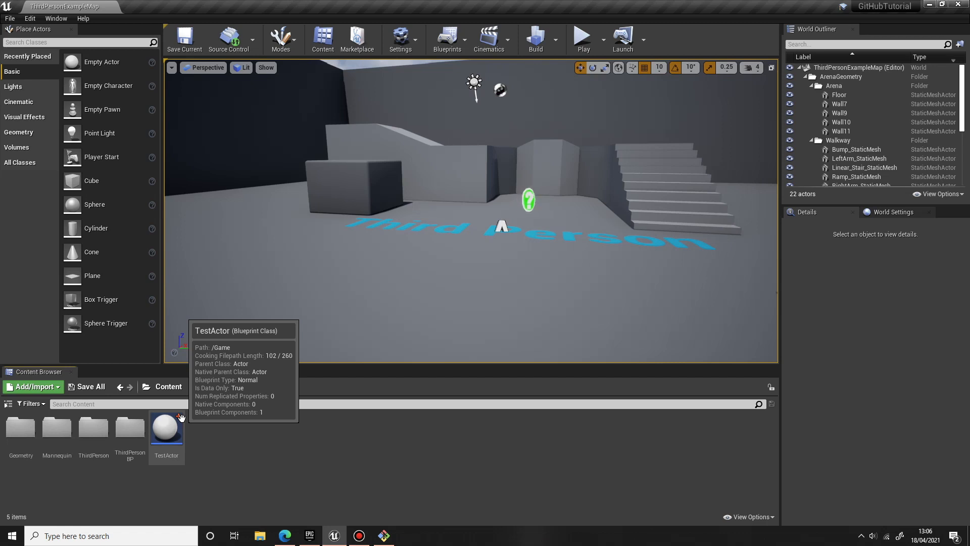
# - Submit TestActor to source control with the changelist description "Added Test Actor for Tutorial"
pyautogui.click(252, 49)
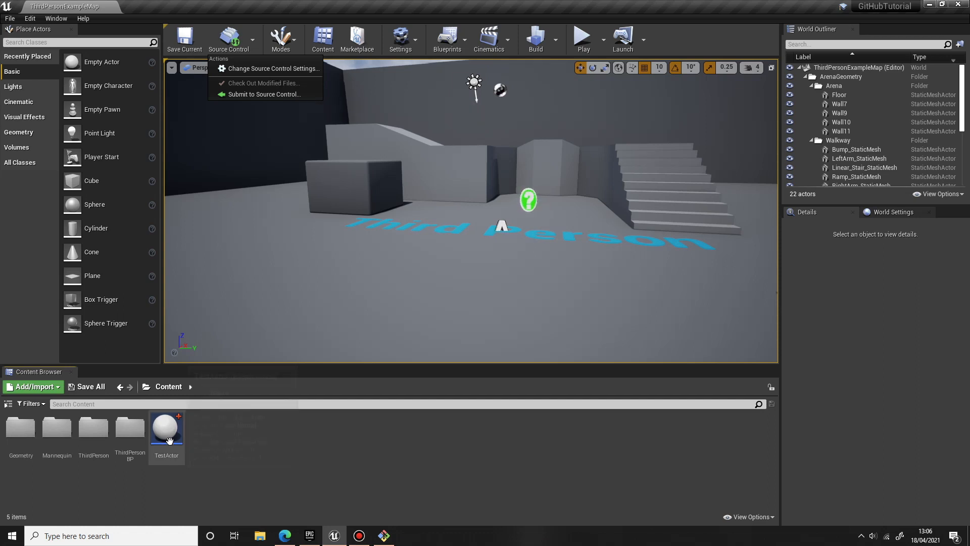
pyautogui.click(272, 95)
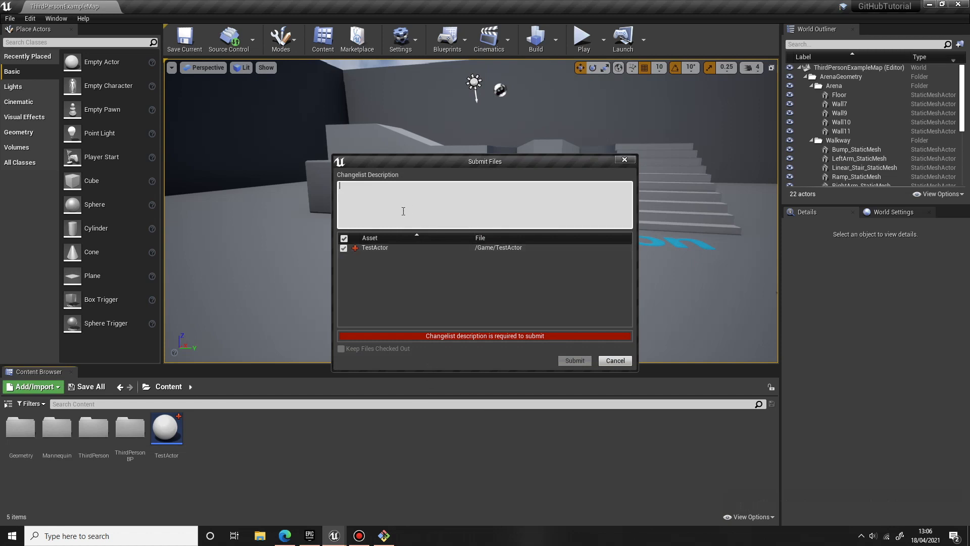
pyautogui.moveTo(445, 159); pyautogui.dragTo(413, 127)
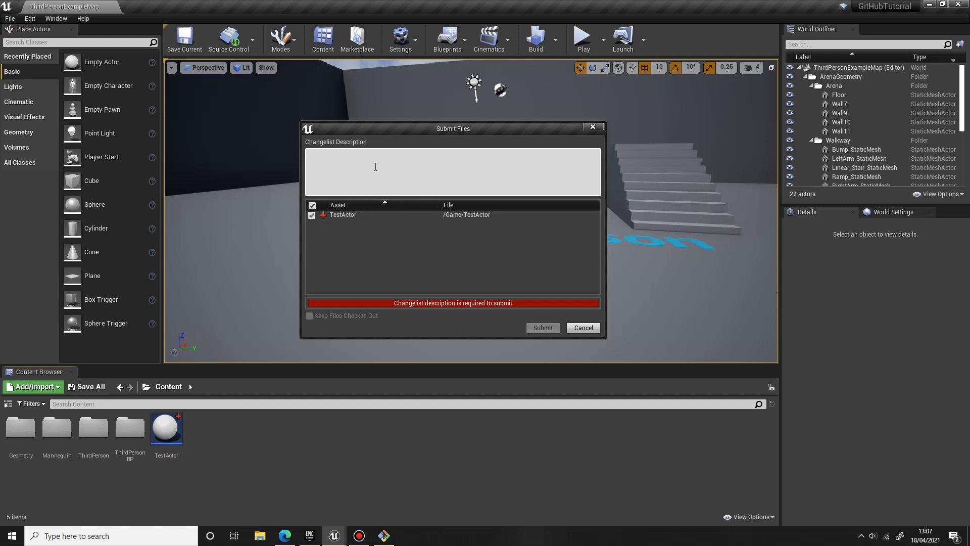
pyautogui.write('Added Test Actor for Tutorial')
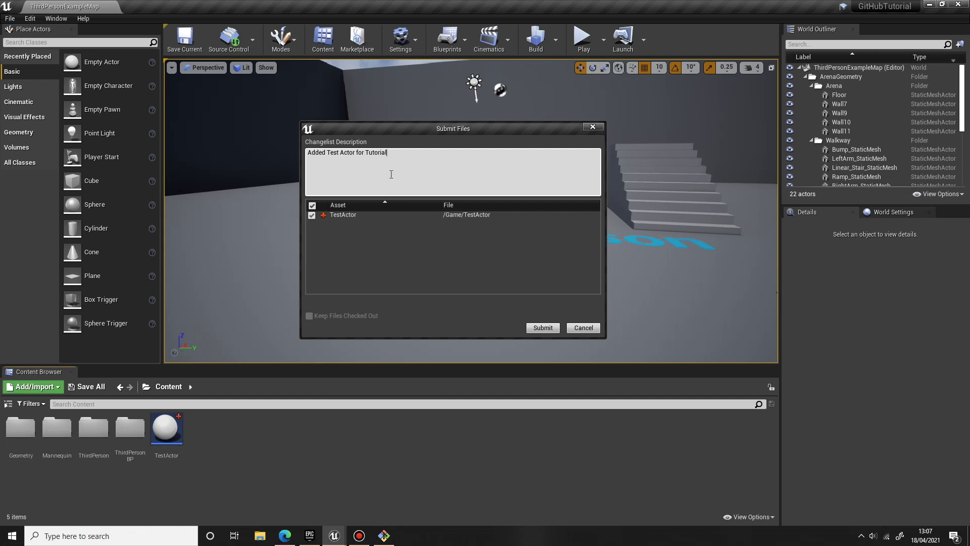
pyautogui.click(541, 328)
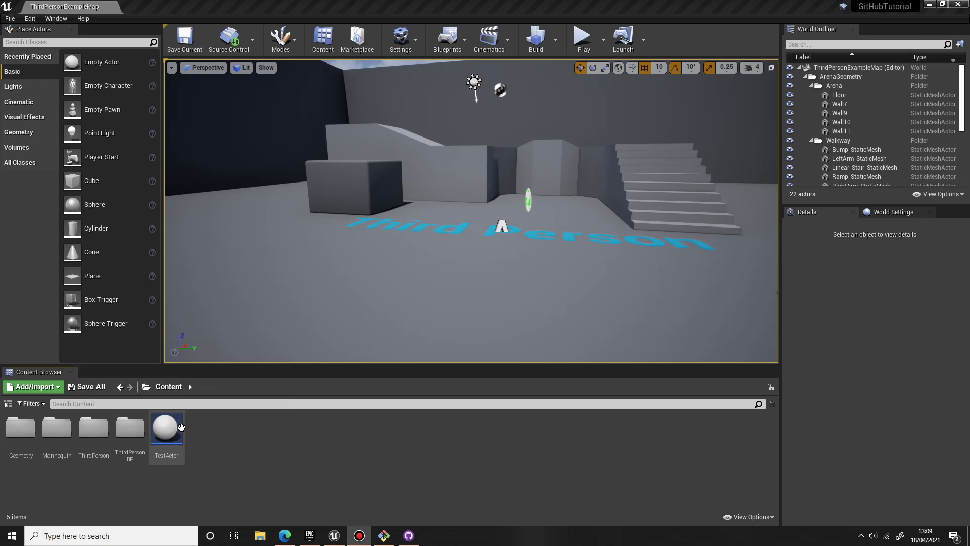
# - Add a variable named Test to the TestActor Blueprint and save the Blueprint
pyautogui.doubleClick(177, 428)
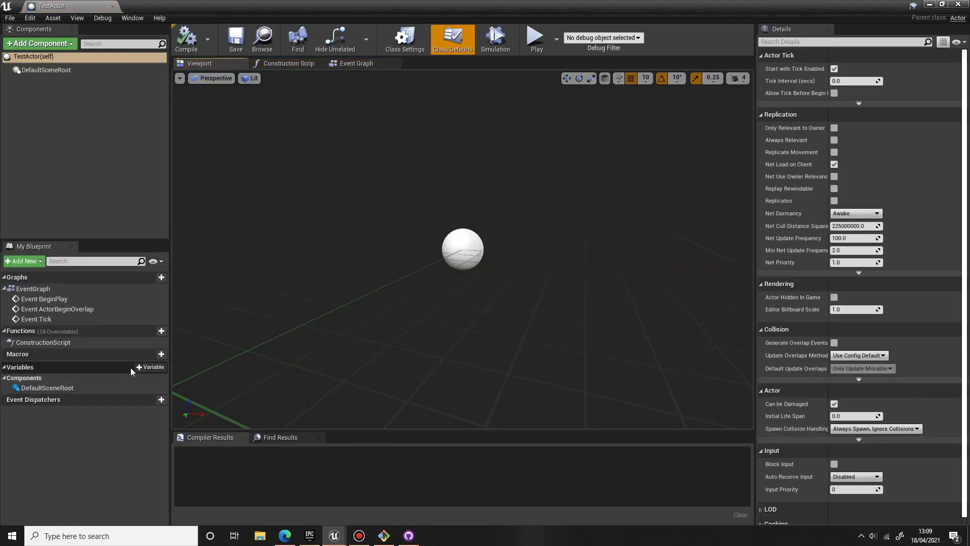
pyautogui.click(161, 367)
pyautogui.write('T')
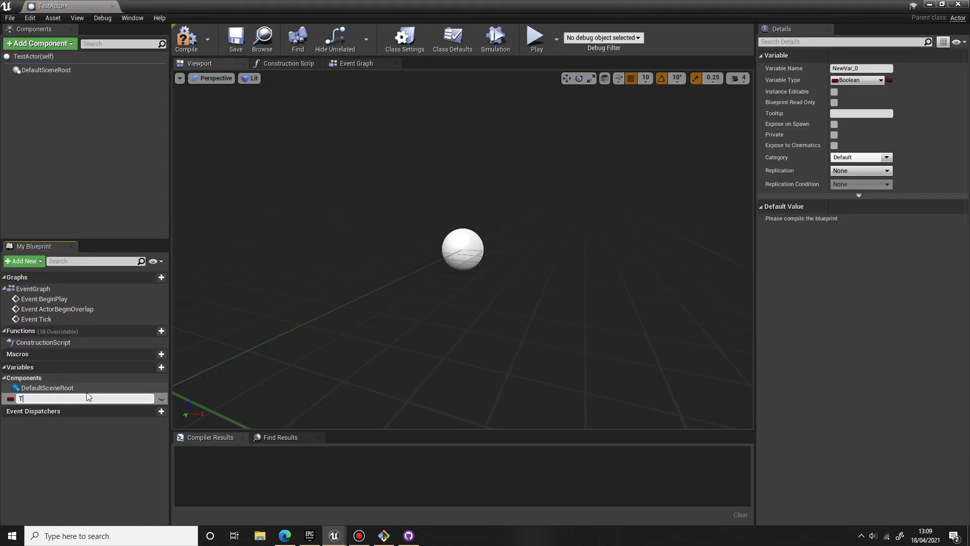
pyautogui.write('est')
pyautogui.press('Return')
pyautogui.click(230, 46)
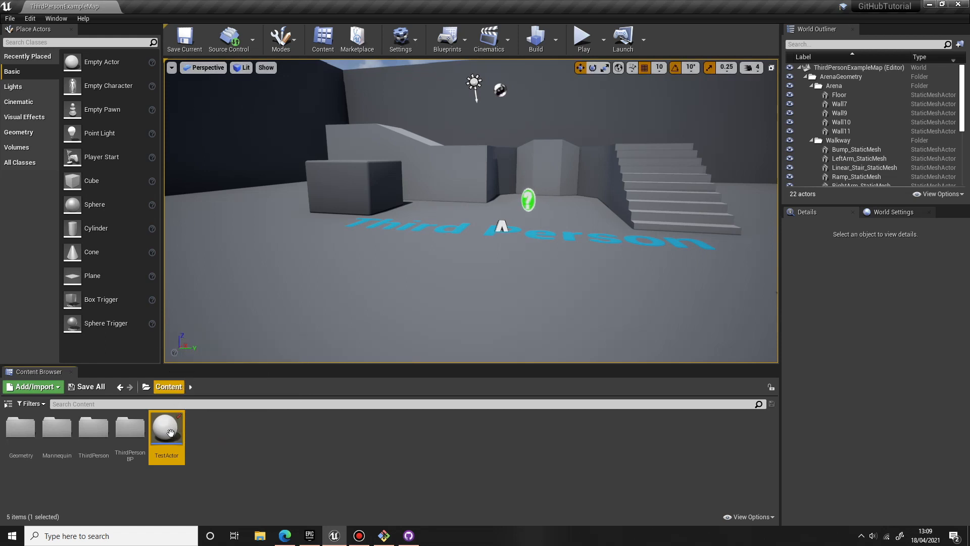
# - Submit the modified TestActor to source control with the changelist description "Updated Actor Variables"
pyautogui.click(250, 43)
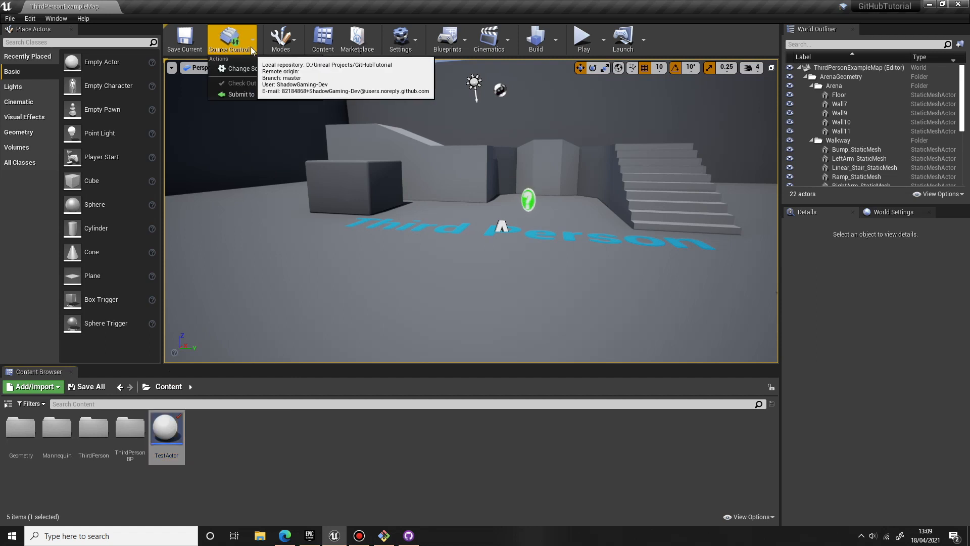
pyautogui.click(241, 93)
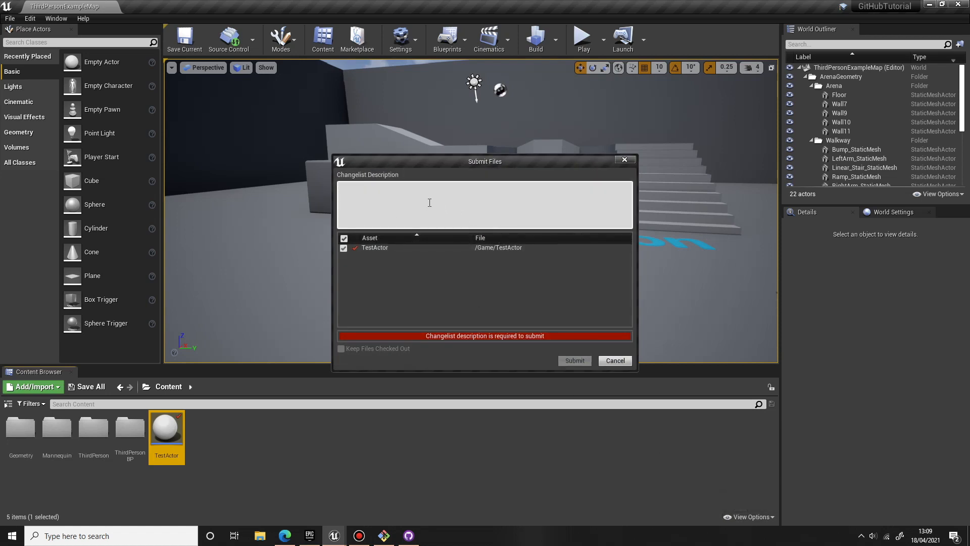
pyautogui.write('Updated Actor Variables')
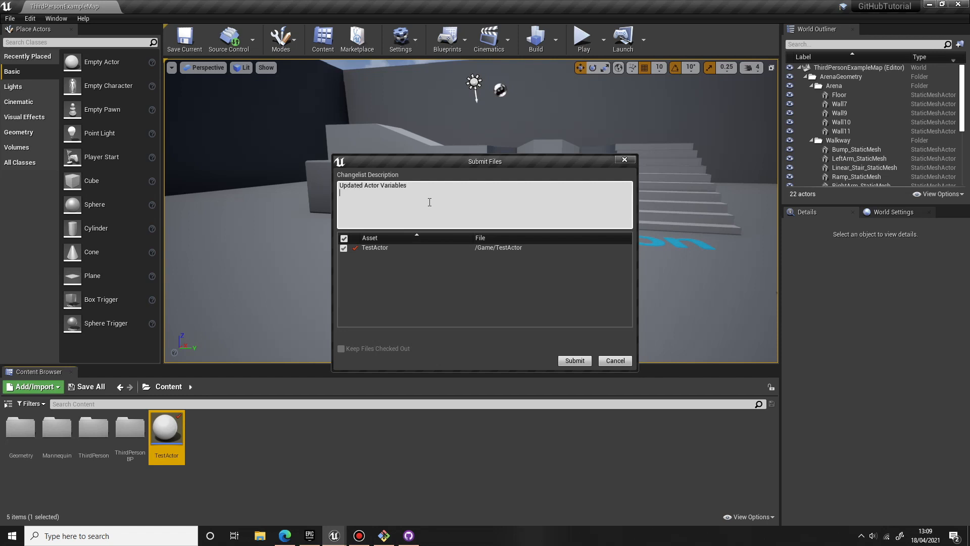
pyautogui.click(575, 361)
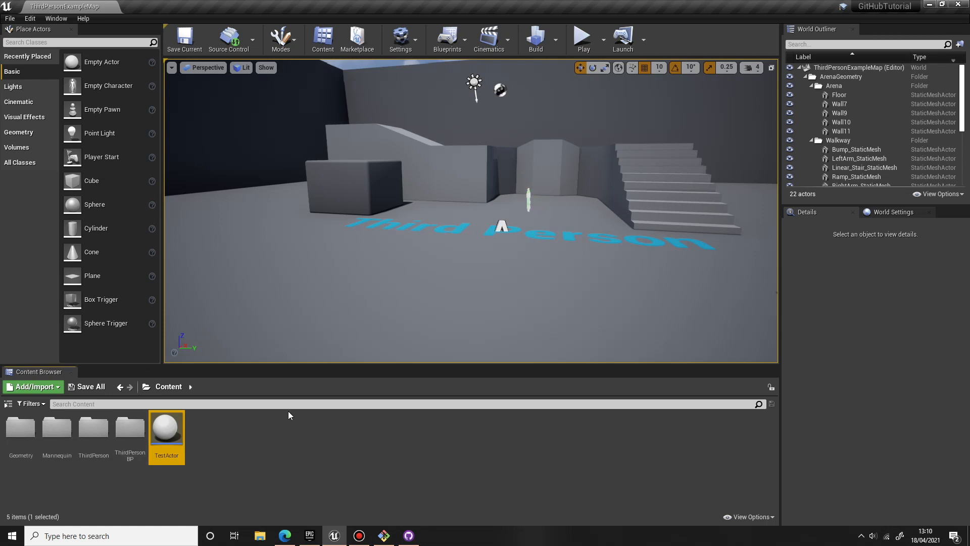
# - Switch to GitHub Desktop and add the local repository at D:\Unreal Projects\GitHubTutorial
pyautogui.click(409, 536)
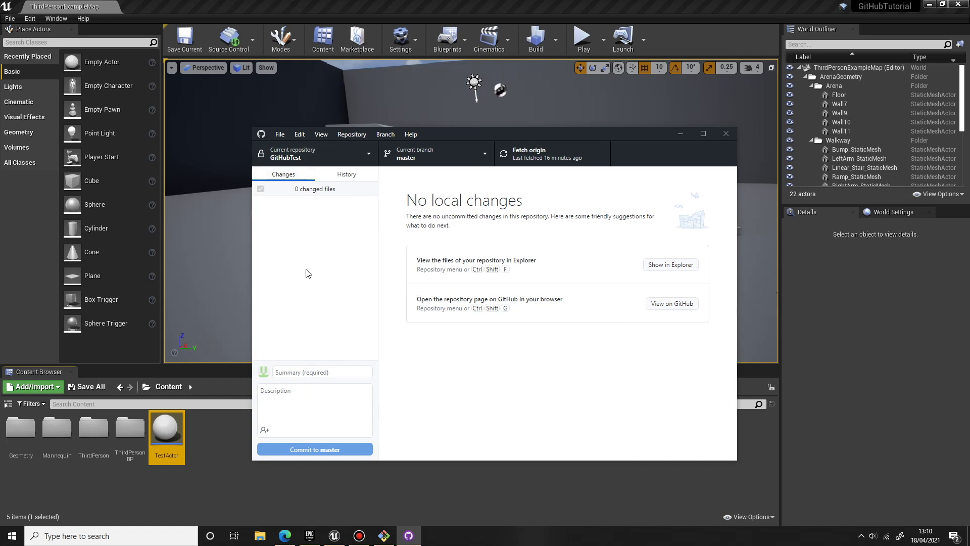
pyautogui.click(280, 134)
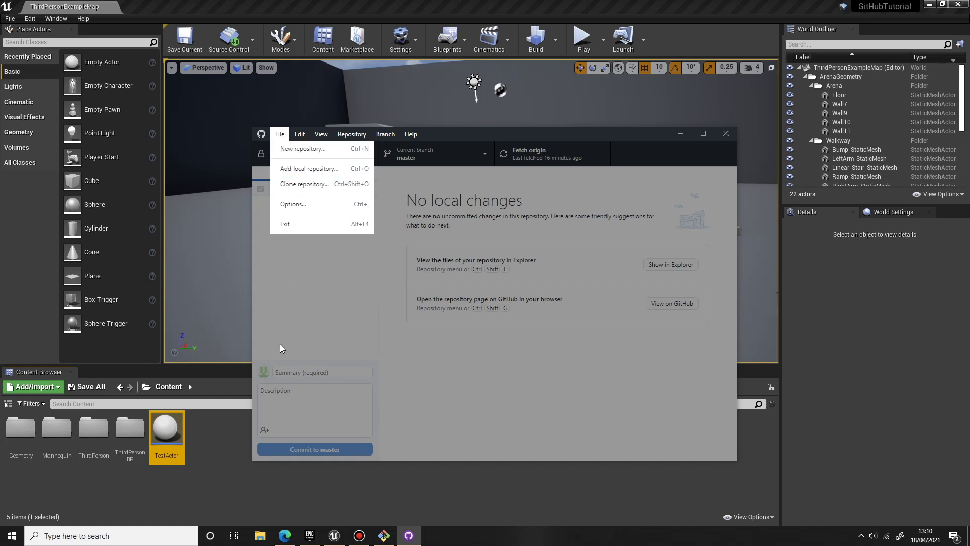
pyautogui.click(310, 175)
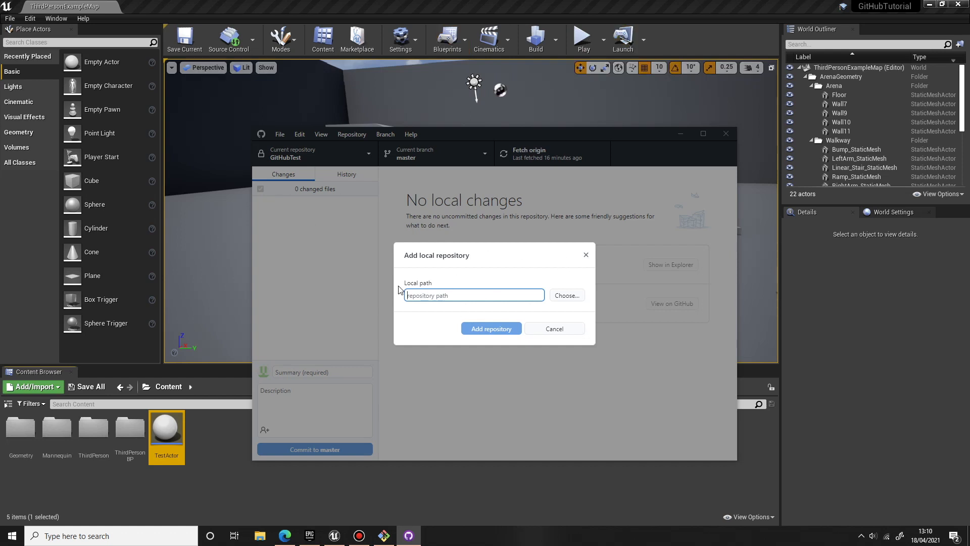
pyautogui.click(561, 297)
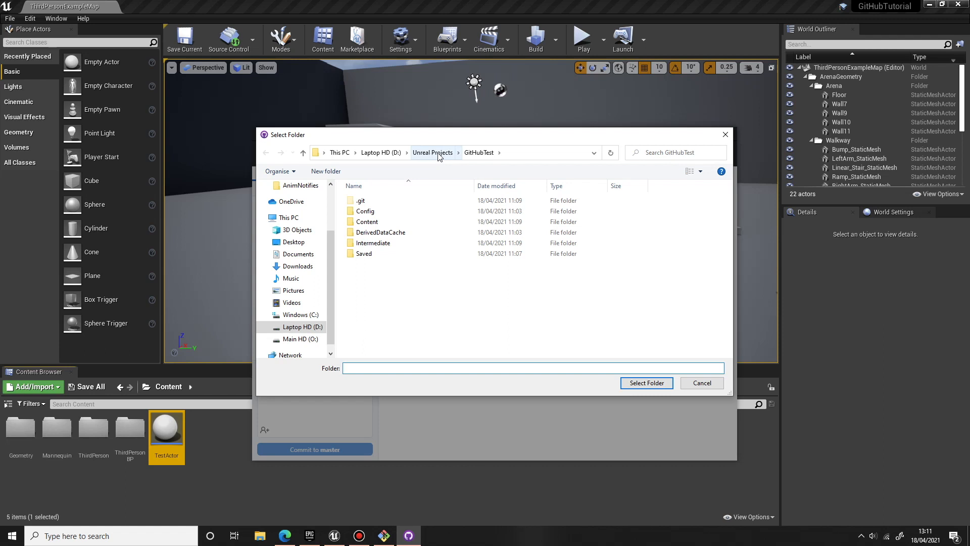
pyautogui.click(480, 153)
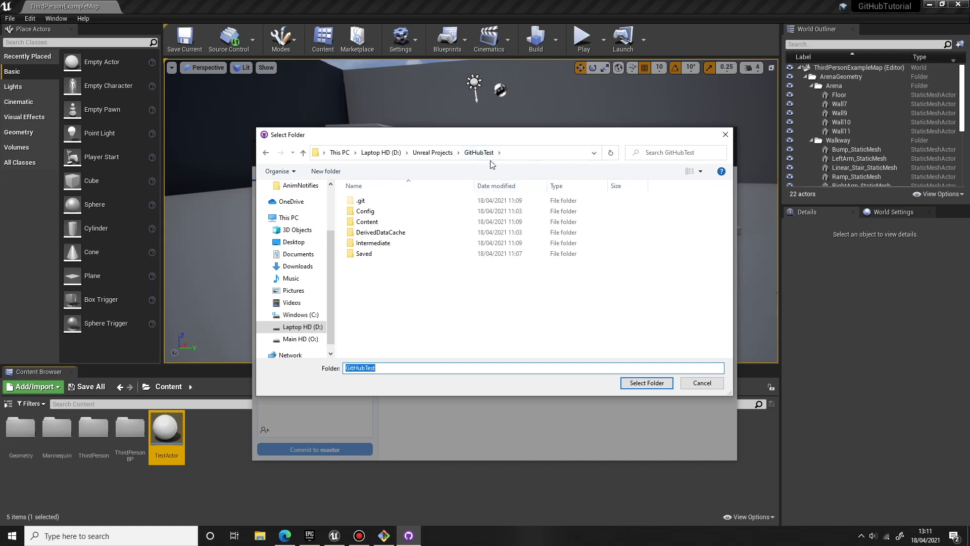
pyautogui.click(432, 152)
pyautogui.scroll(-7, 433, 322)
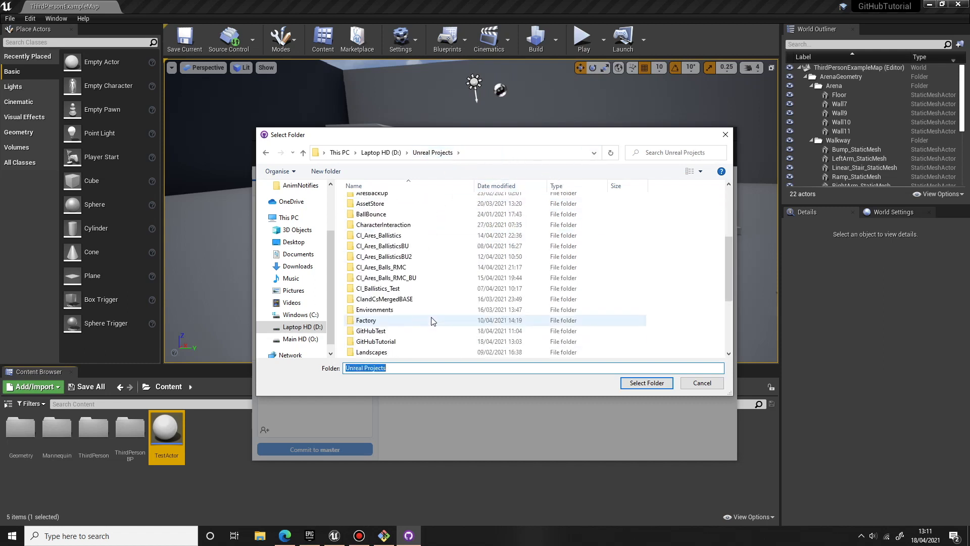
pyautogui.click(389, 278)
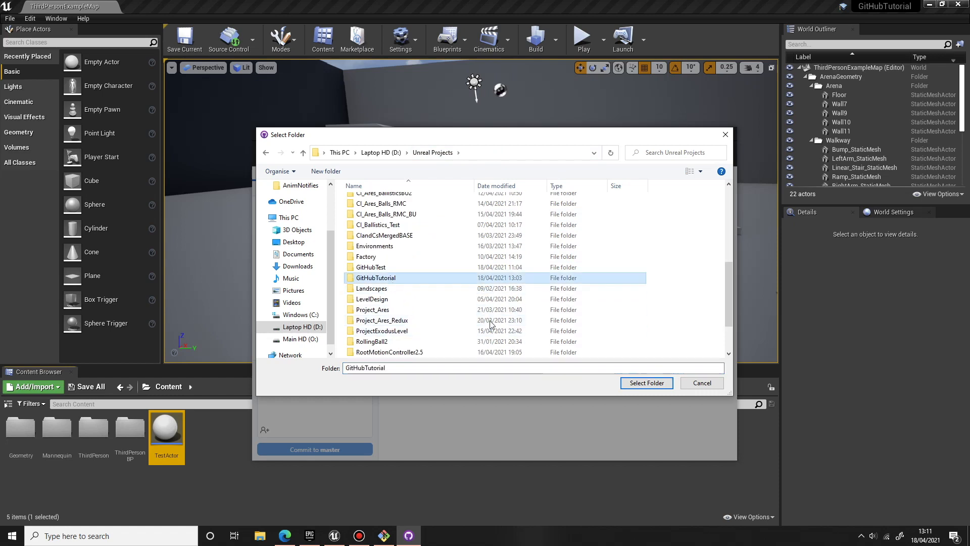
pyautogui.click(640, 383)
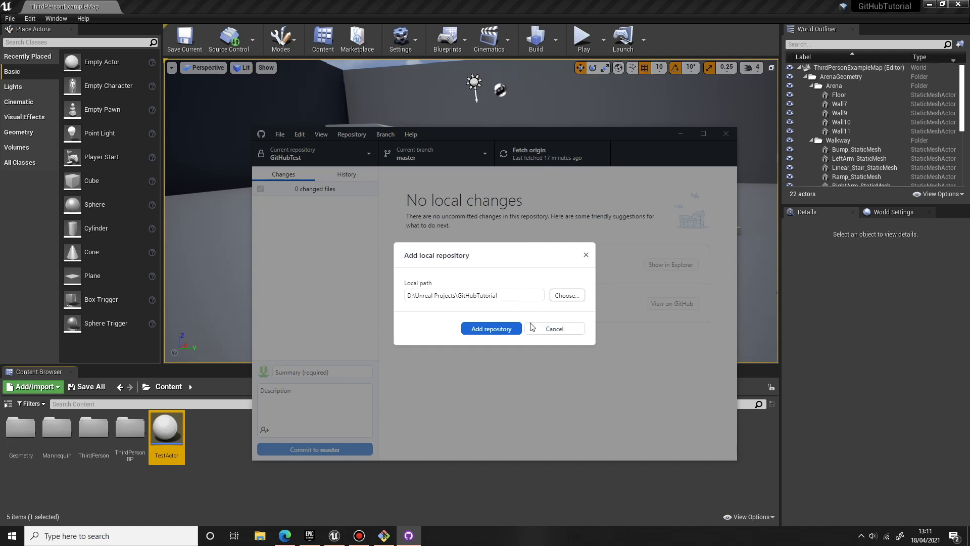
pyautogui.click(491, 329)
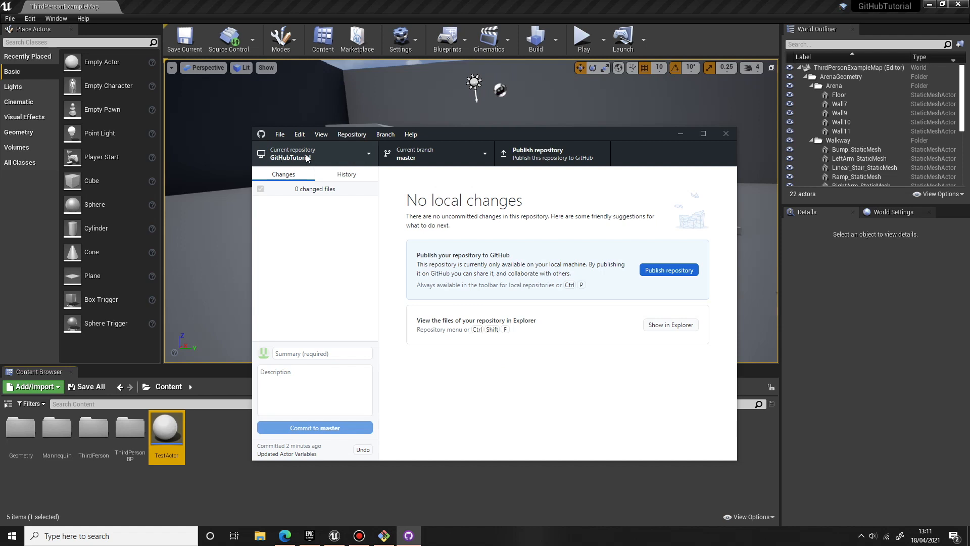
pyautogui.click(361, 155)
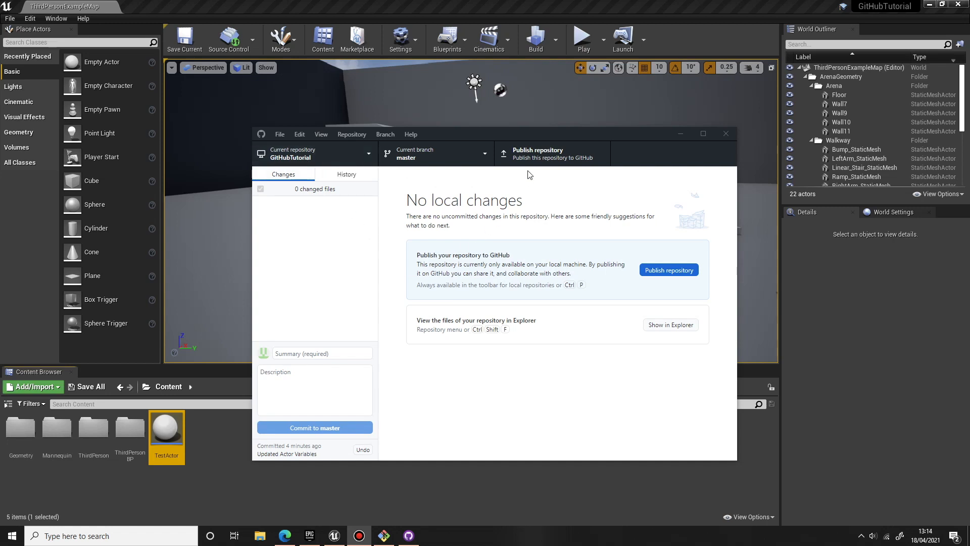
# - Publish the repository to GitHub.com under the name GitHubTutorial, keeping the code private and the organization set to None
pyautogui.click(550, 155)
pyautogui.click(548, 153)
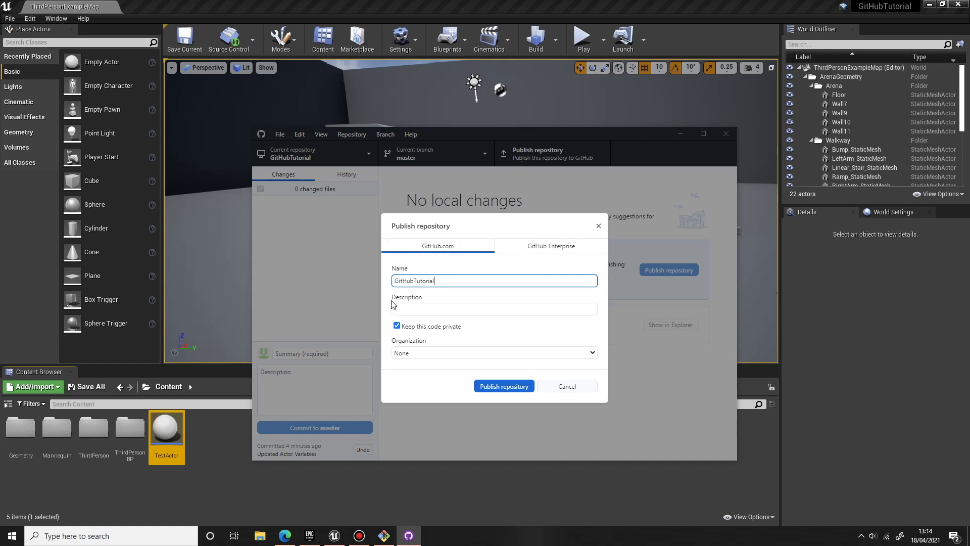
pyautogui.click(434, 353)
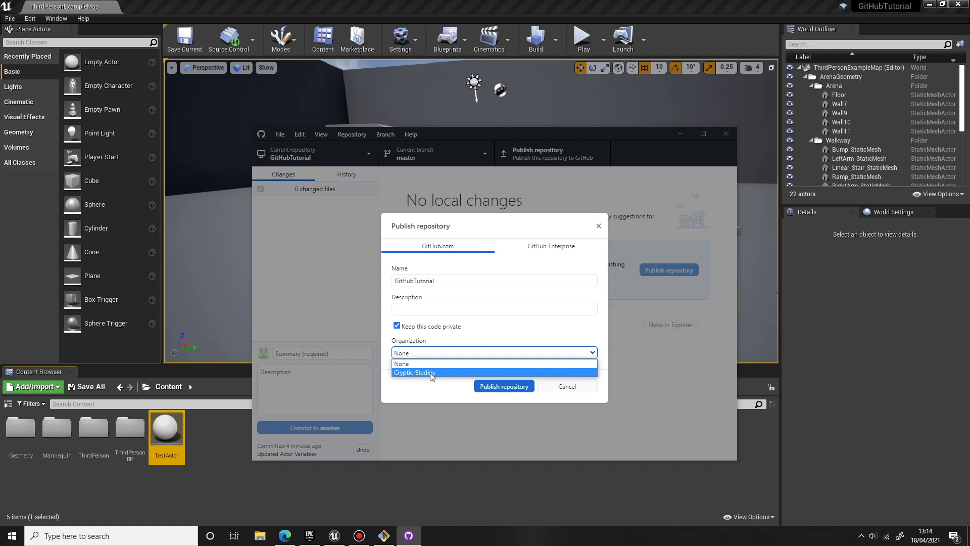
pyautogui.click(434, 373)
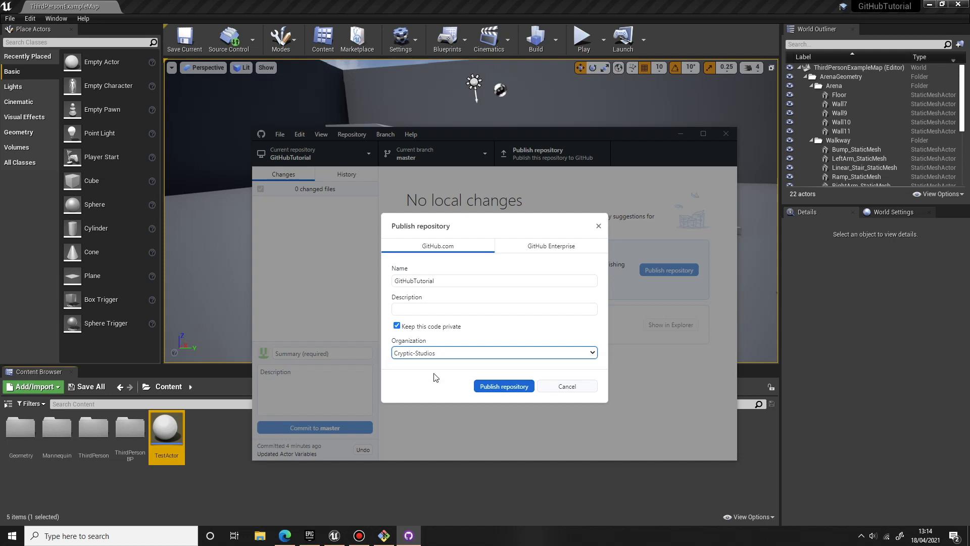
pyautogui.click(452, 355)
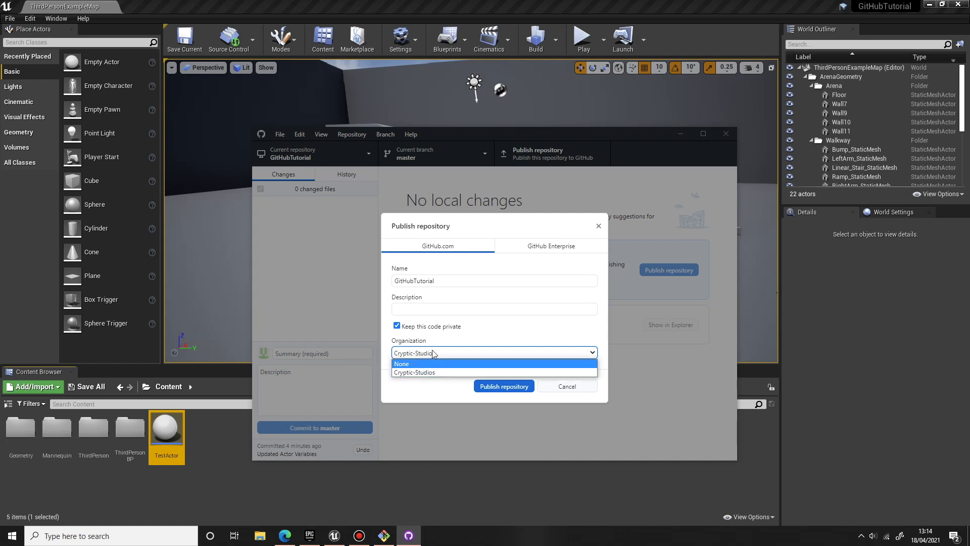
pyautogui.click(424, 363)
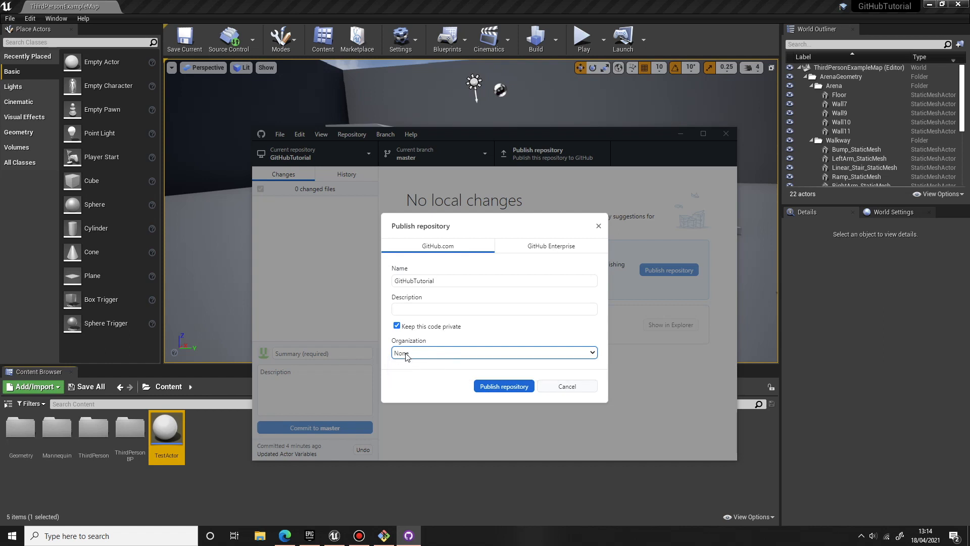
pyautogui.click(502, 387)
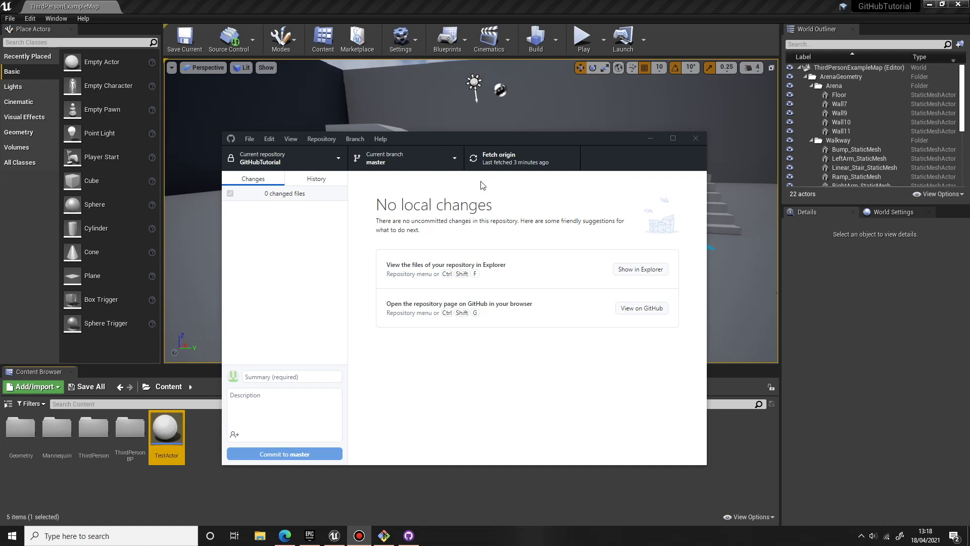
# - Review the repository's commit history, including the two TestActor commits and the options for the "Updated Actor Variables" commit, then minimize GitHub Desktop
pyautogui.click(319, 181)
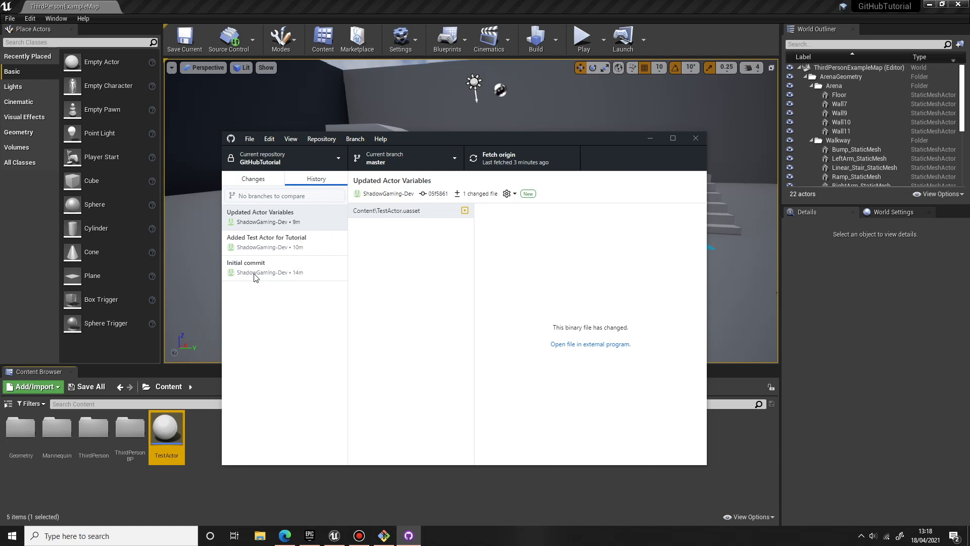
pyautogui.click(302, 241)
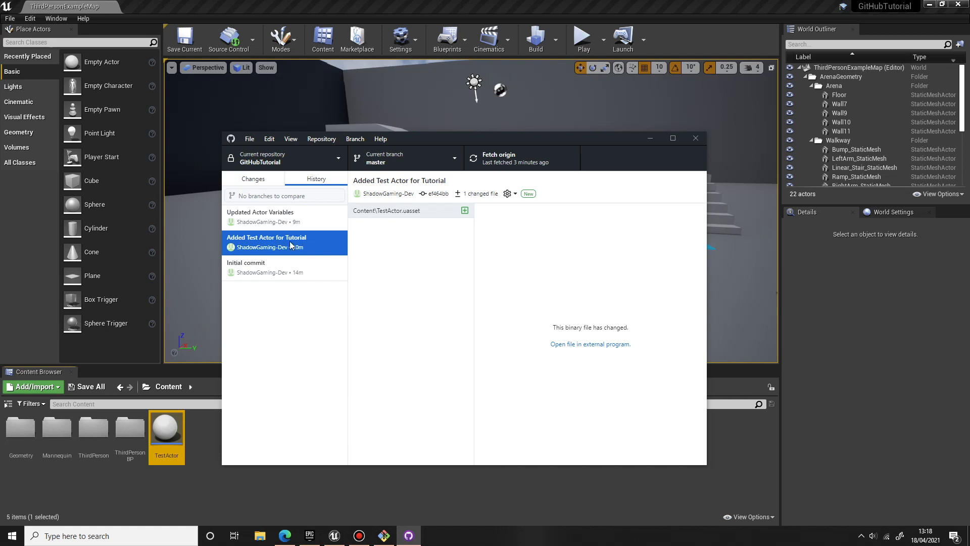
pyautogui.click(290, 223)
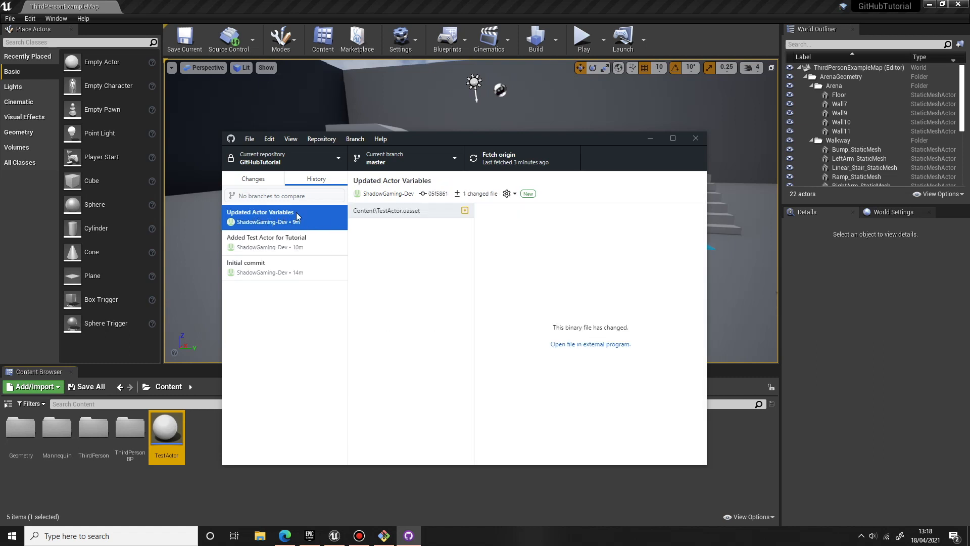
pyautogui.rightClick(277, 220)
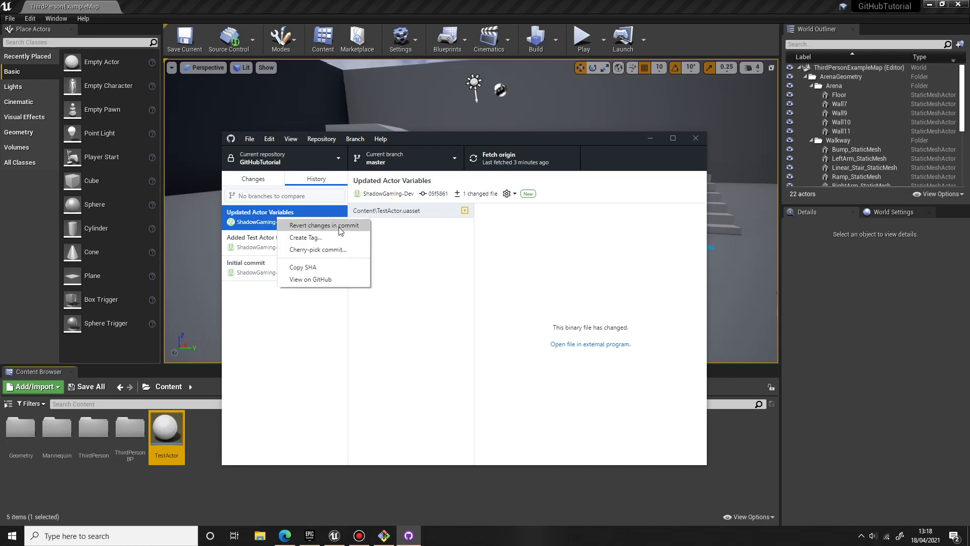
pyautogui.click(281, 352)
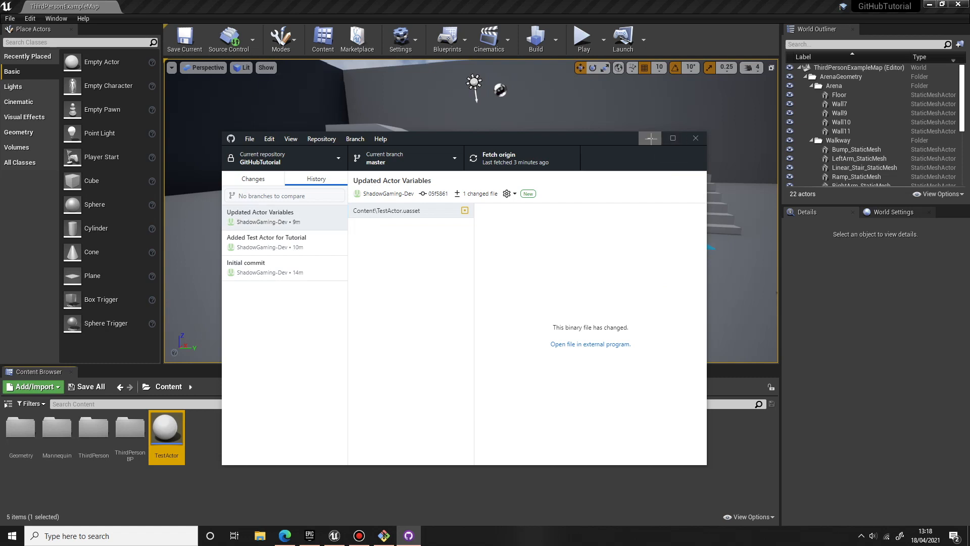
pyautogui.click(651, 138)
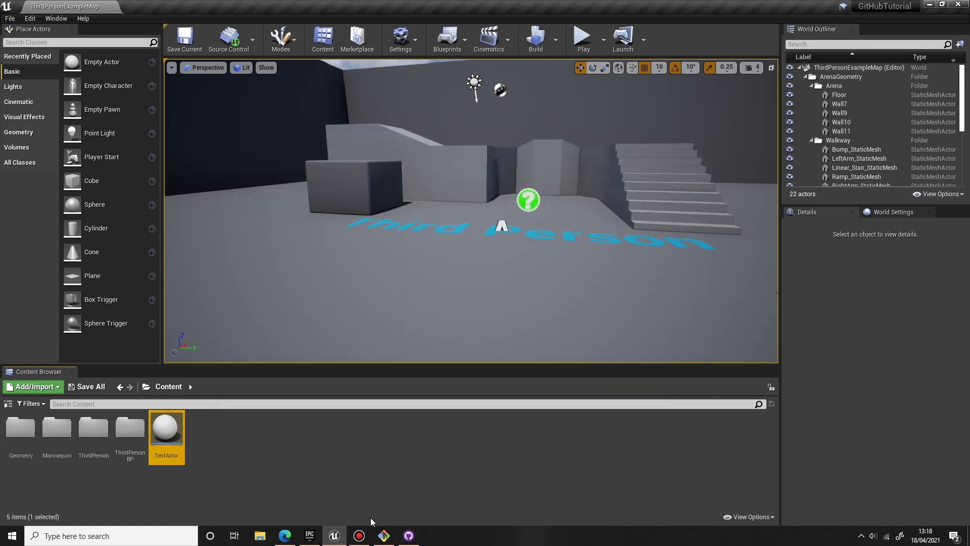
# - Switch to the browser, refresh the GitHub home page and open the published GitHubTutorial repository
pyautogui.click(286, 535)
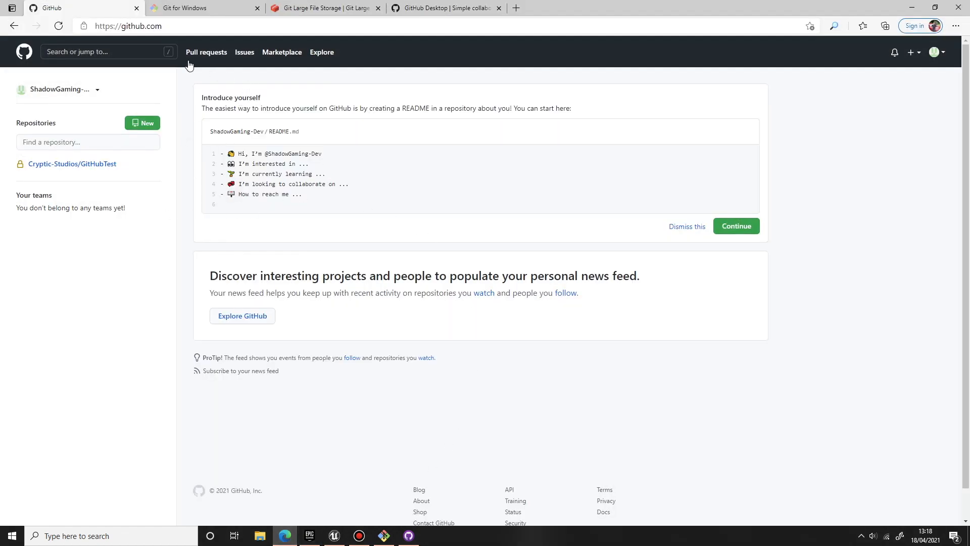
pyautogui.click(62, 25)
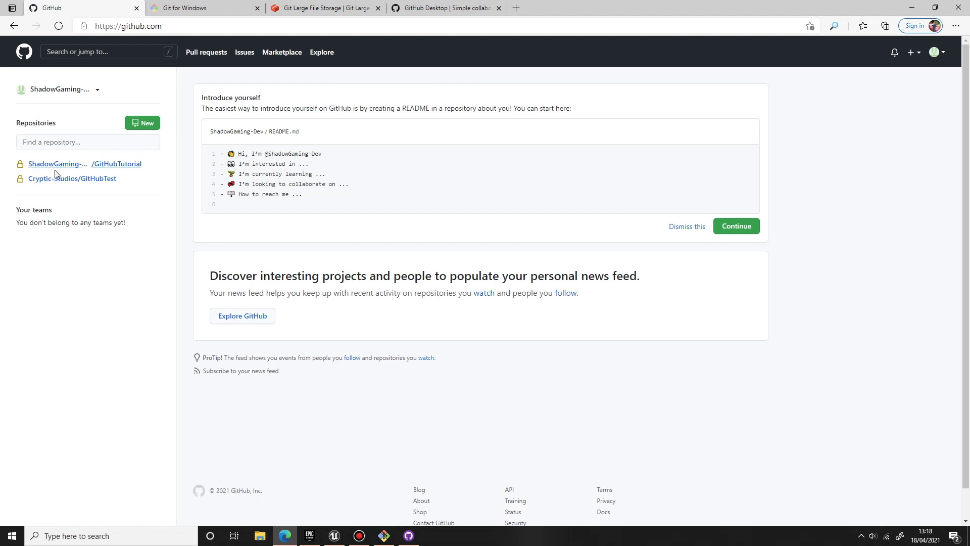
pyautogui.moveTo(73, 168)
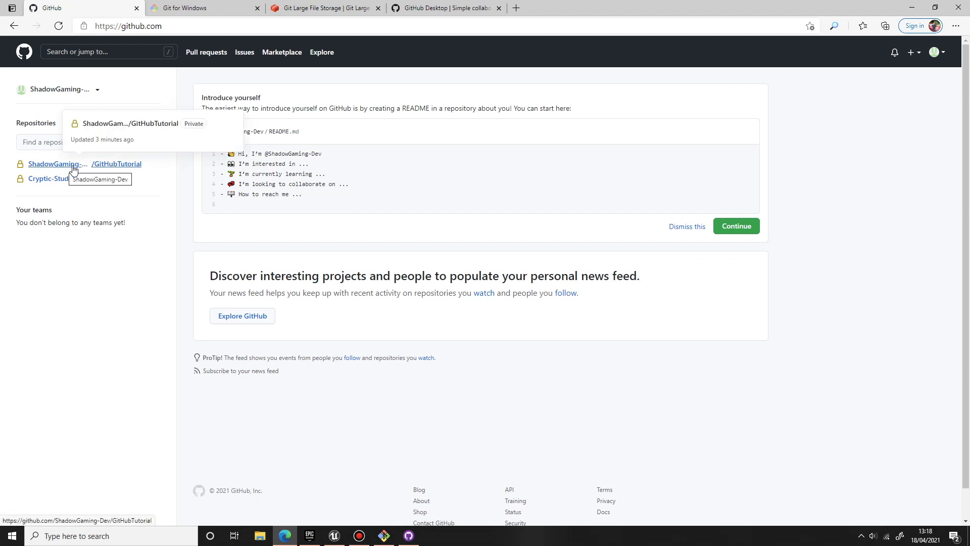
pyautogui.click(128, 168)
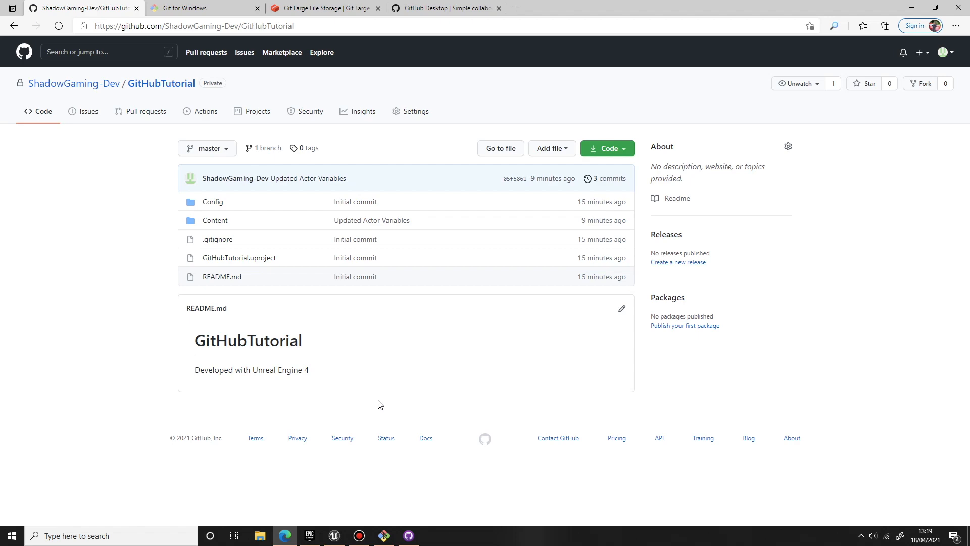
pyautogui.click(333, 536)
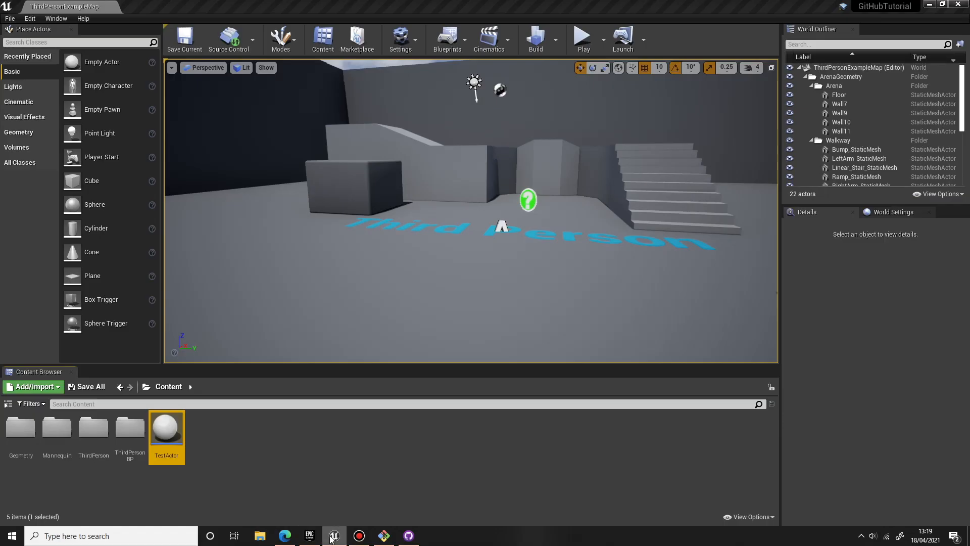
pyautogui.moveTo(405, 242); pyautogui.dragTo(495, 210, button='right')
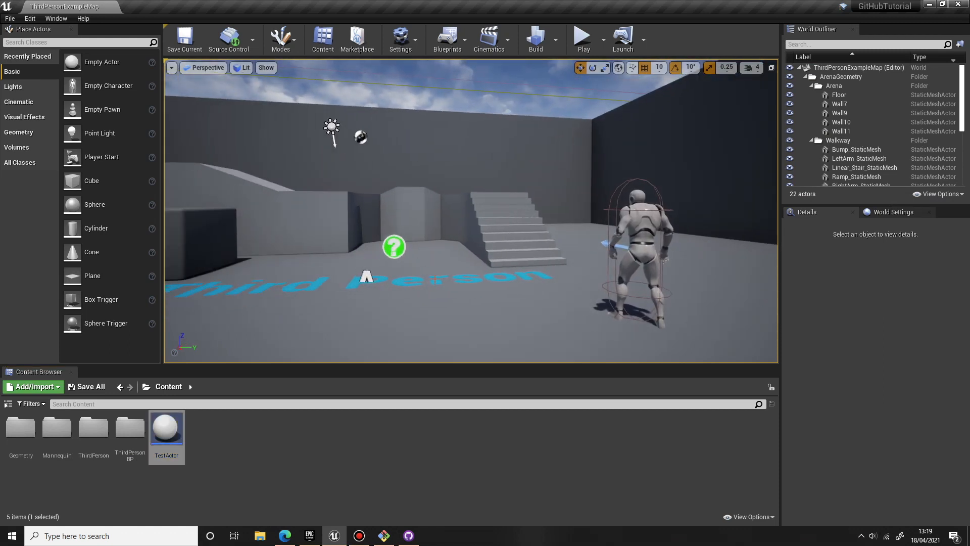